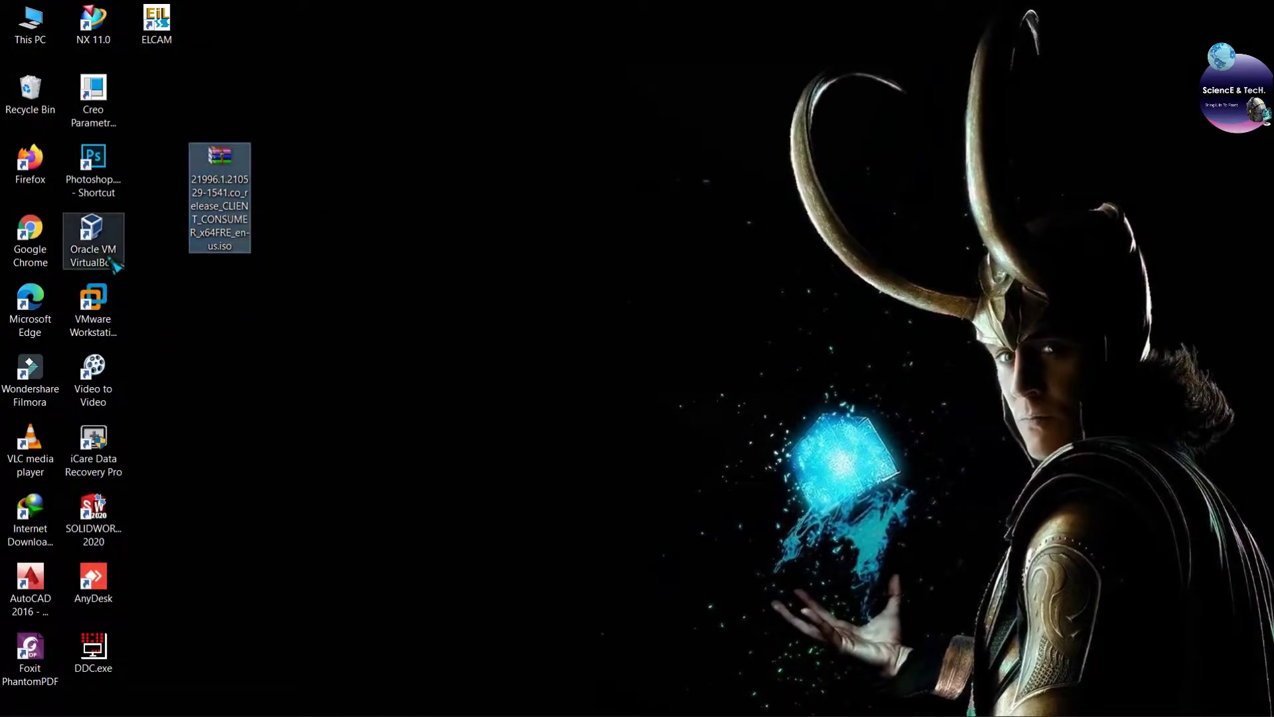
# - Open Oracle VM VirtualBox and begin a new virtual machine in Expert Mode, named Windows11
pyautogui.click(93, 236)
pyautogui.rightClick(99, 235)
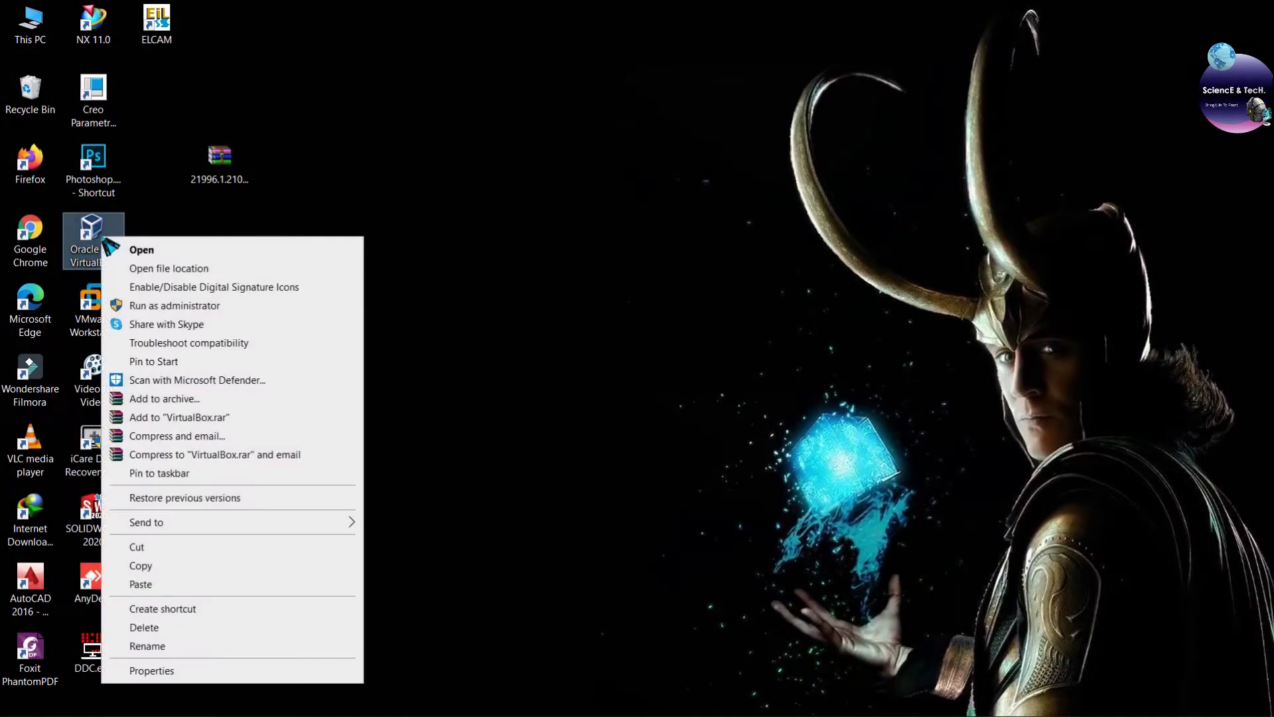
pyautogui.click(141, 250)
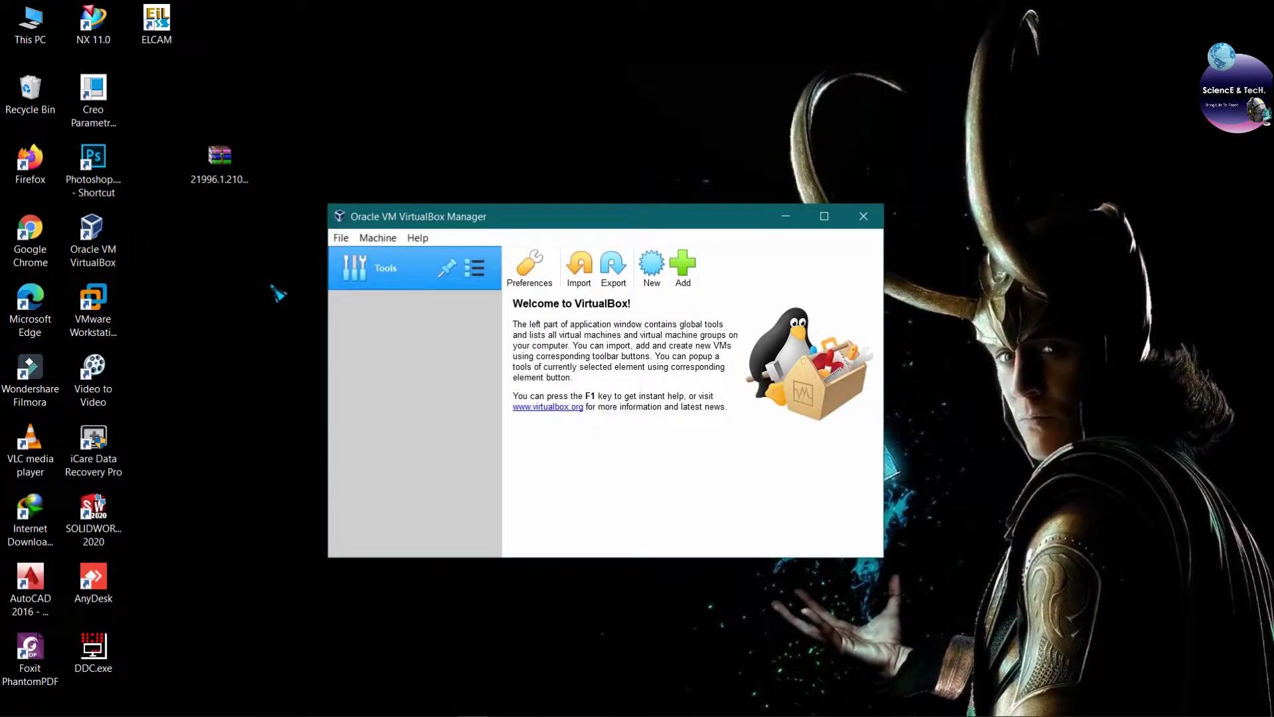
pyautogui.click(652, 268)
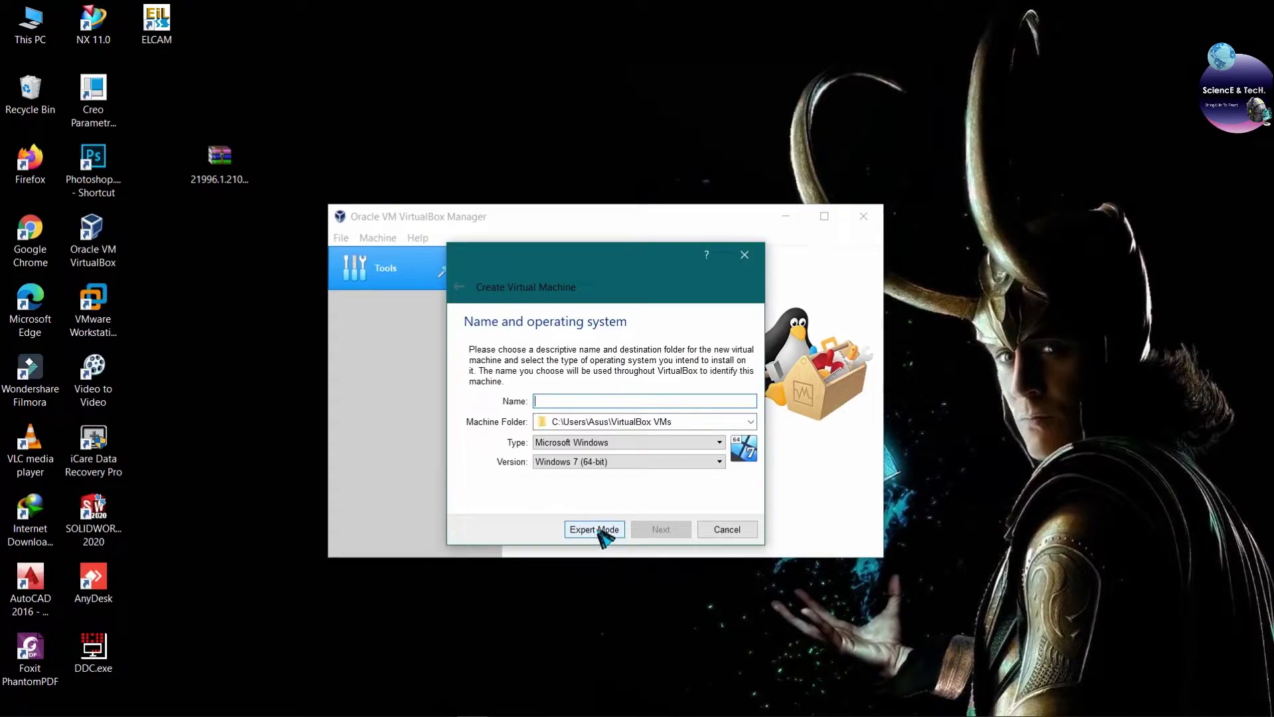
pyautogui.click(595, 529)
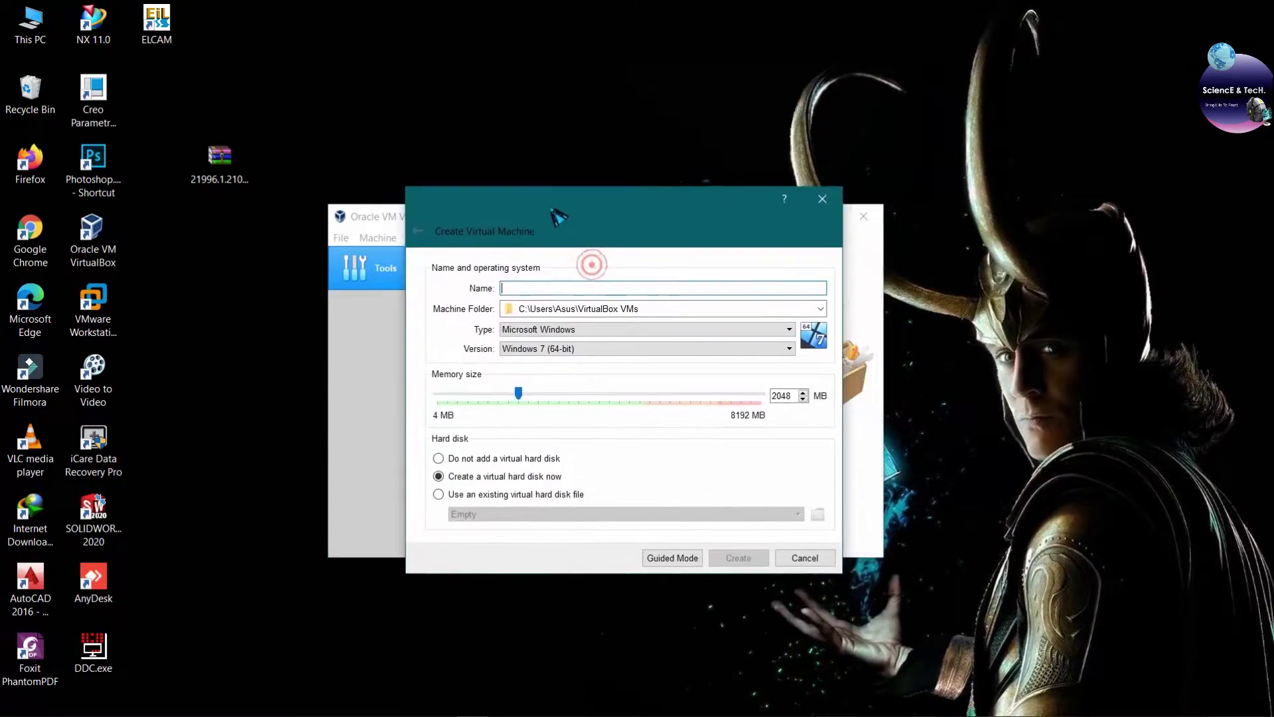
pyautogui.write('Windows11')
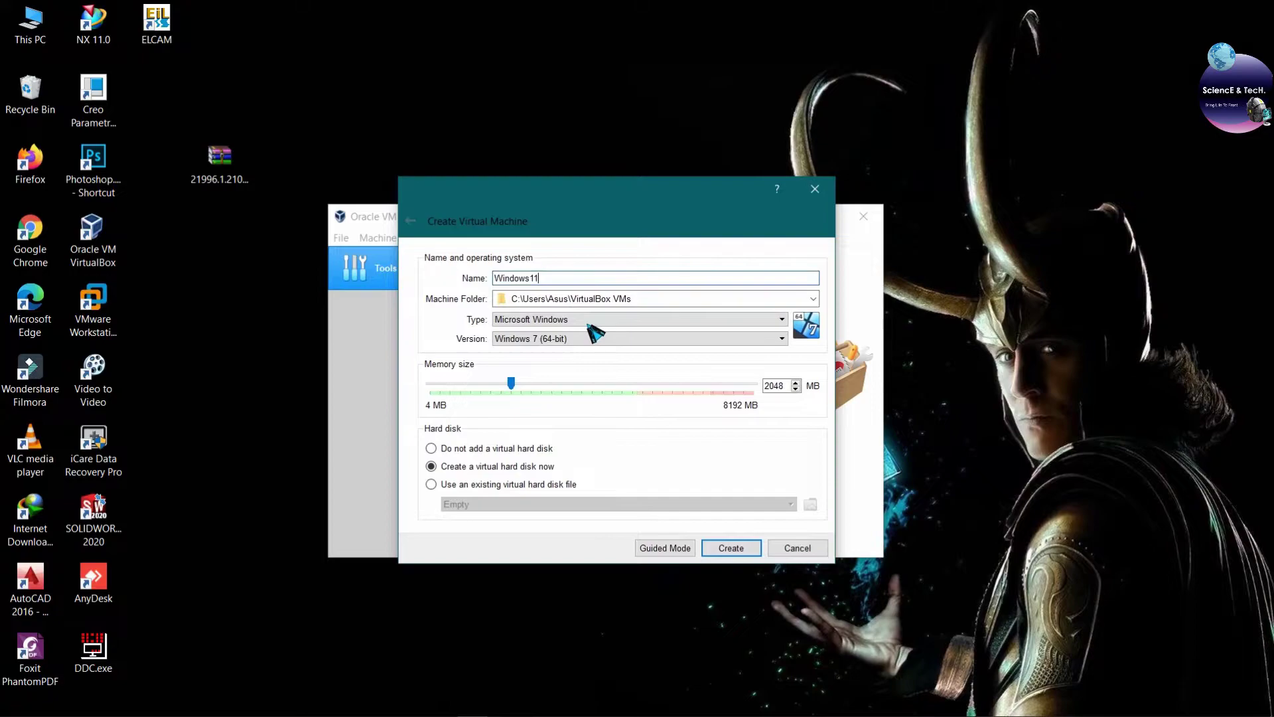
# - Set the new virtual machine's folder to the MoViEs&SoNgS (F:) drive
pyautogui.click(815, 300)
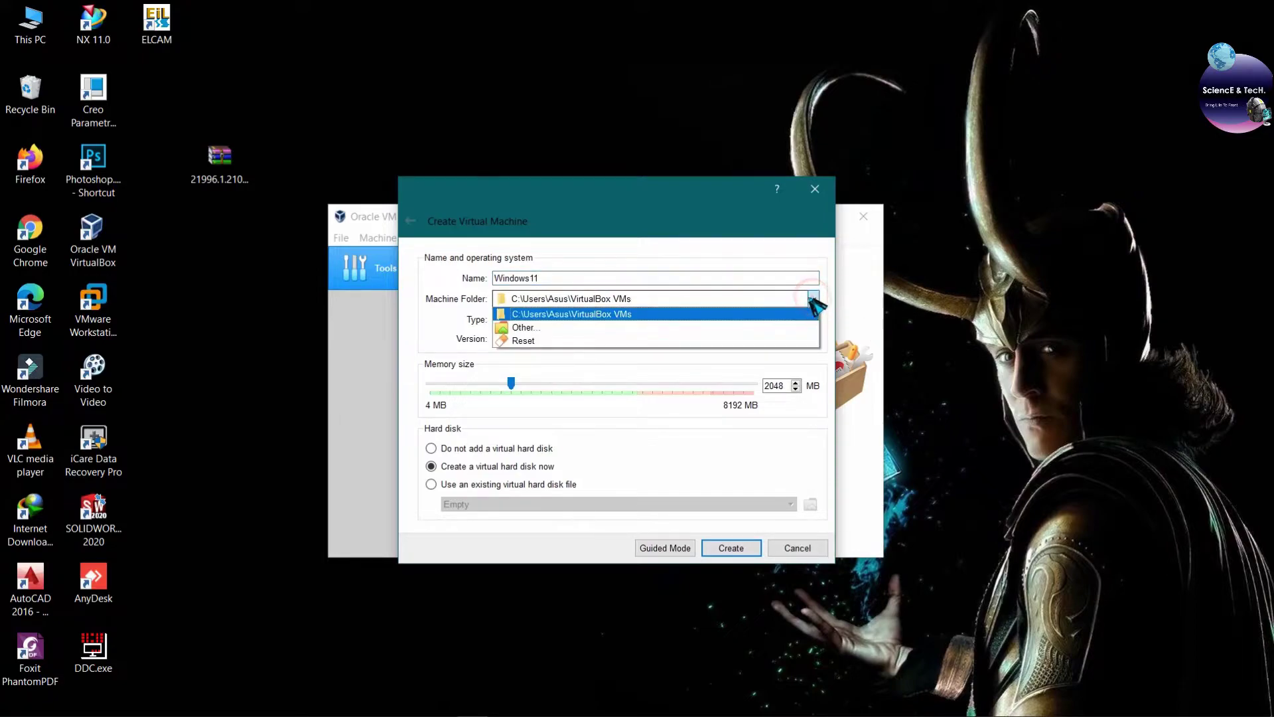
pyautogui.click(578, 330)
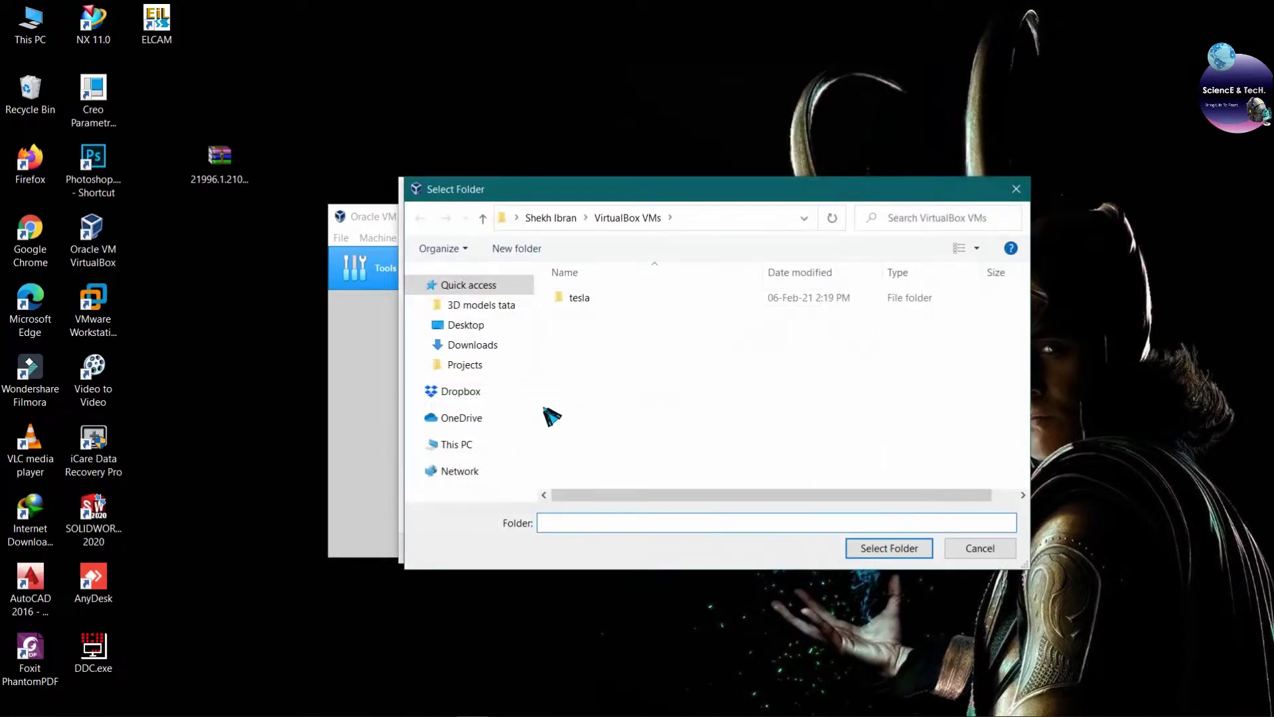
pyautogui.click(465, 444)
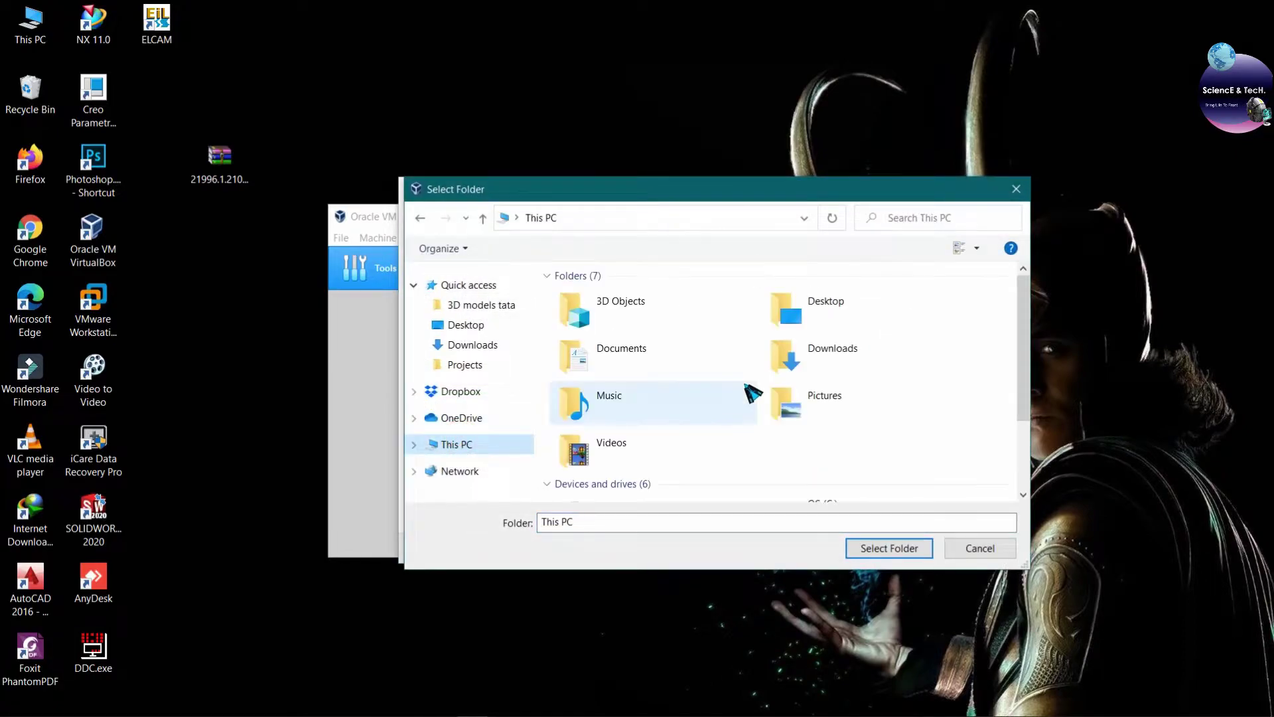
pyautogui.scroll(-3, 754, 390)
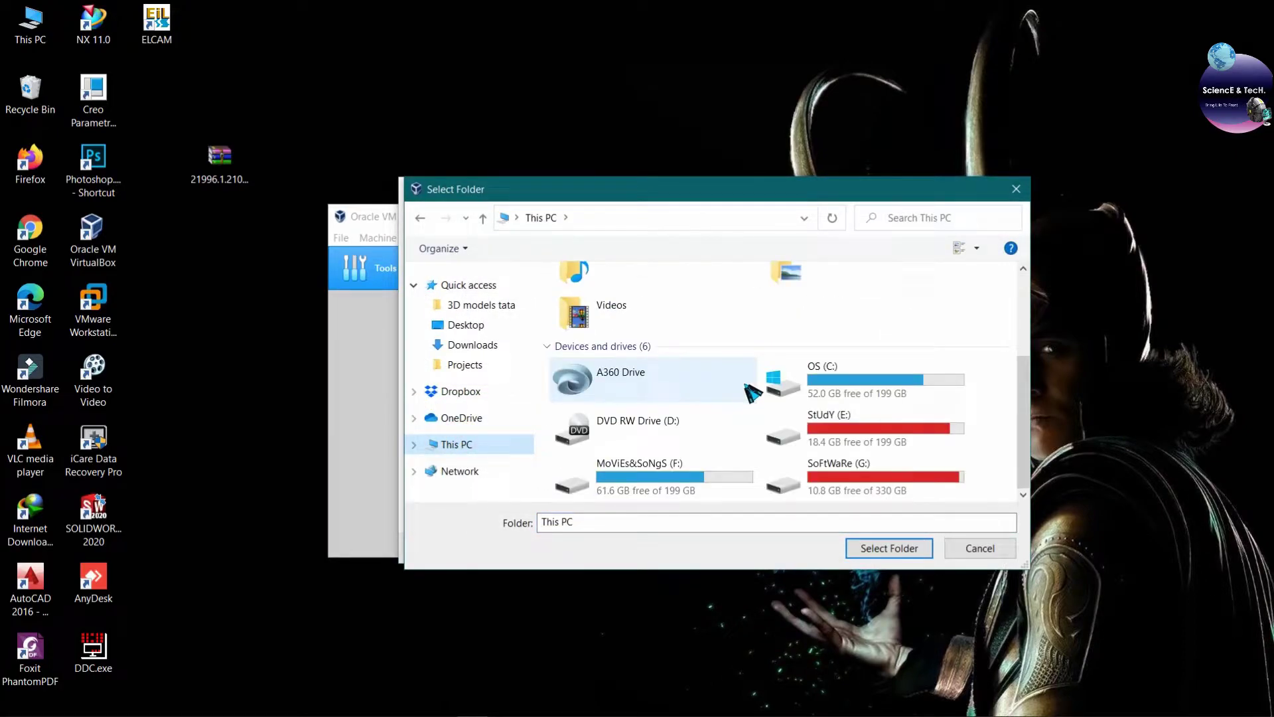
pyautogui.click(661, 488)
pyautogui.click(875, 553)
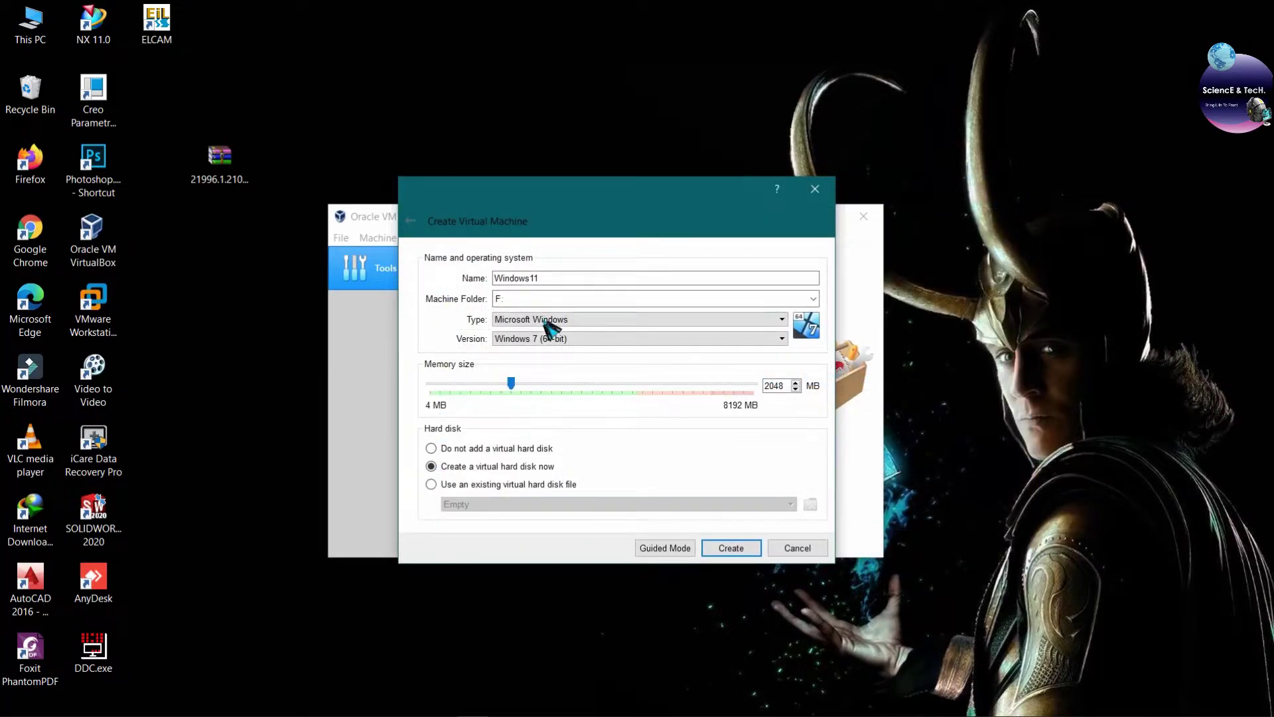
# - Set the operating system version to Windows 10 (64-bit) and the memory size to 4096 MB
pyautogui.click(556, 338)
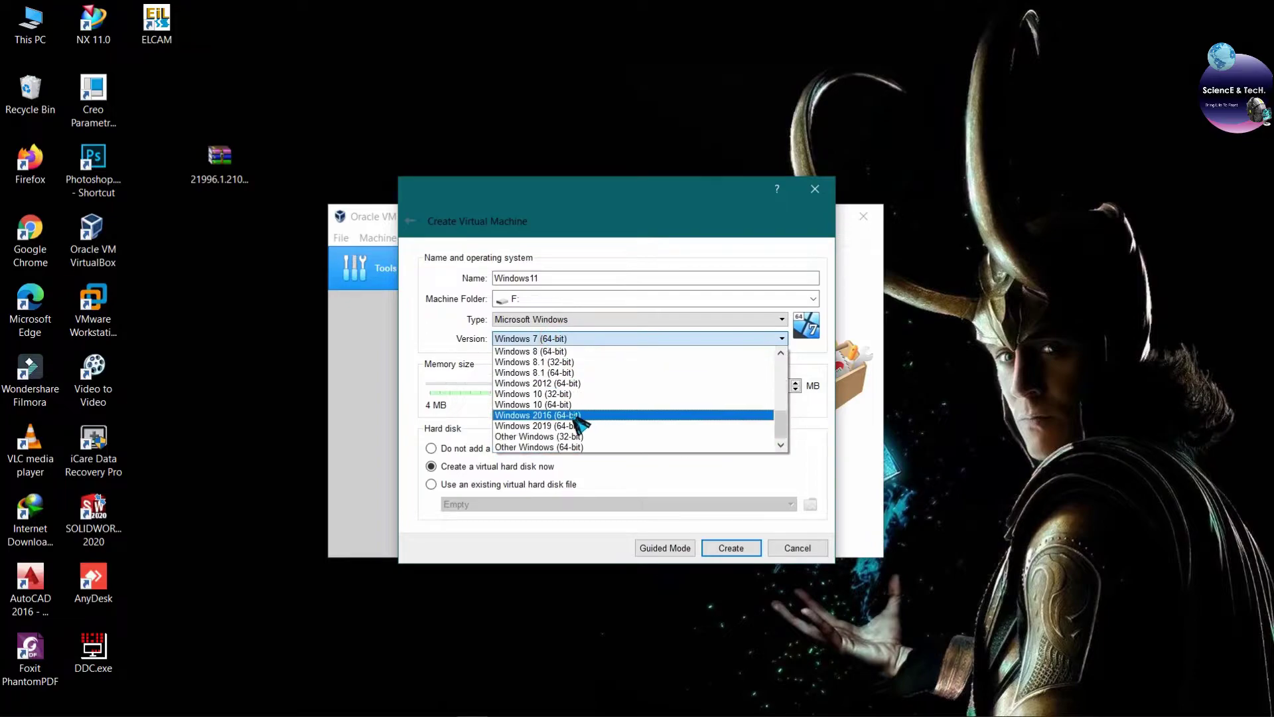
pyautogui.click(568, 404)
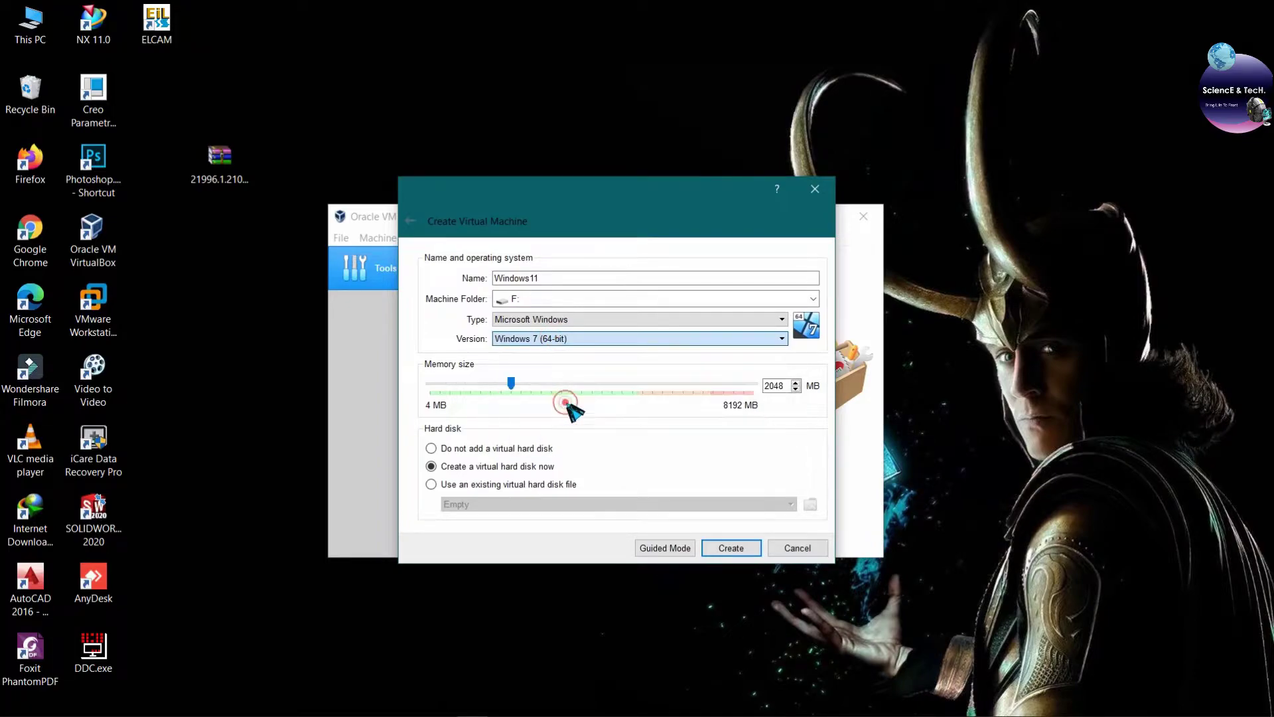
pyautogui.doubleClick(776, 385)
pyautogui.write('4096')
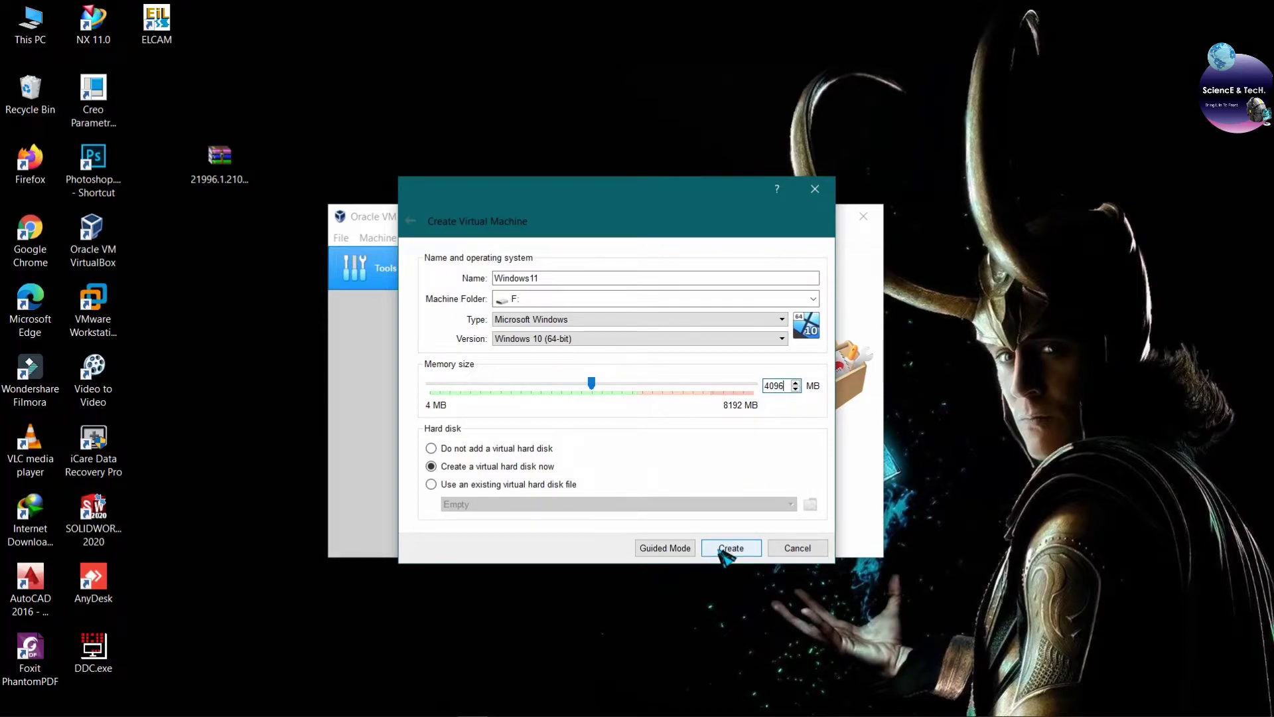
# - Create the virtual machine with a dynamically allocated 50 GB VDI hard disk
pyautogui.click(720, 553)
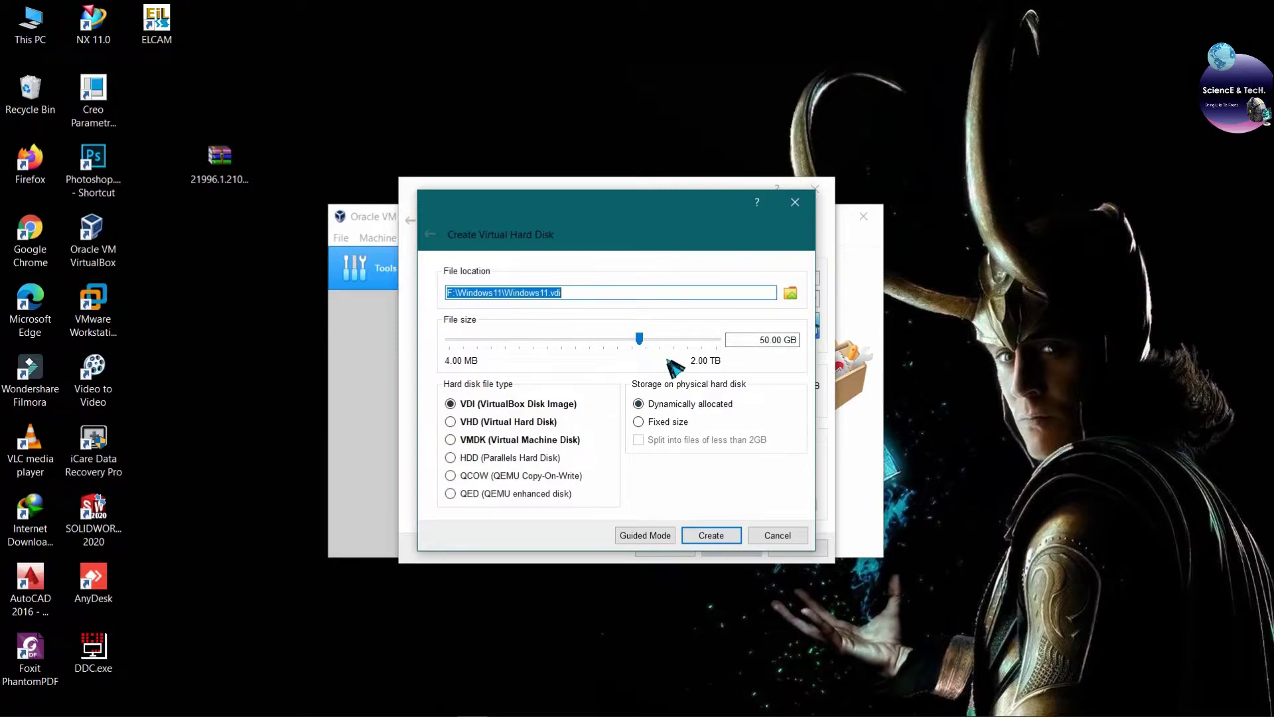
pyautogui.click(708, 536)
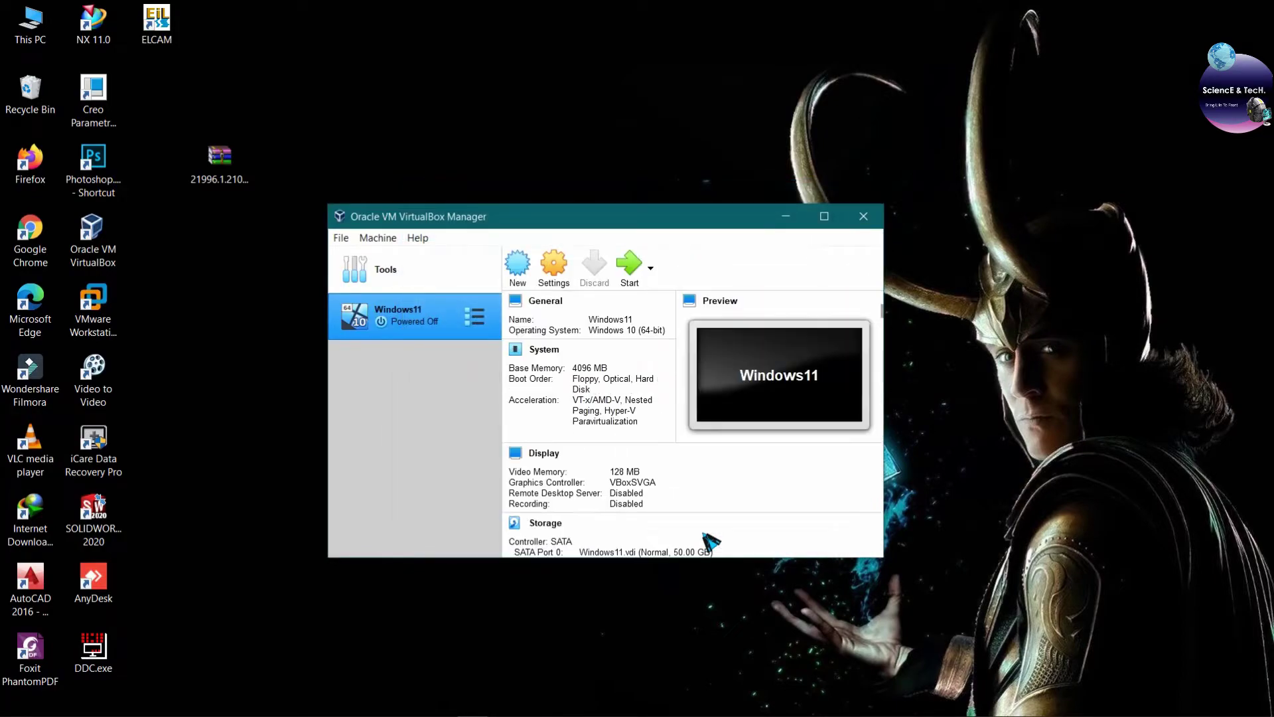
# - In the Windows11 machine's system settings, assign 4 processors and disable Floppy in the boot order
pyautogui.rightClick(420, 323)
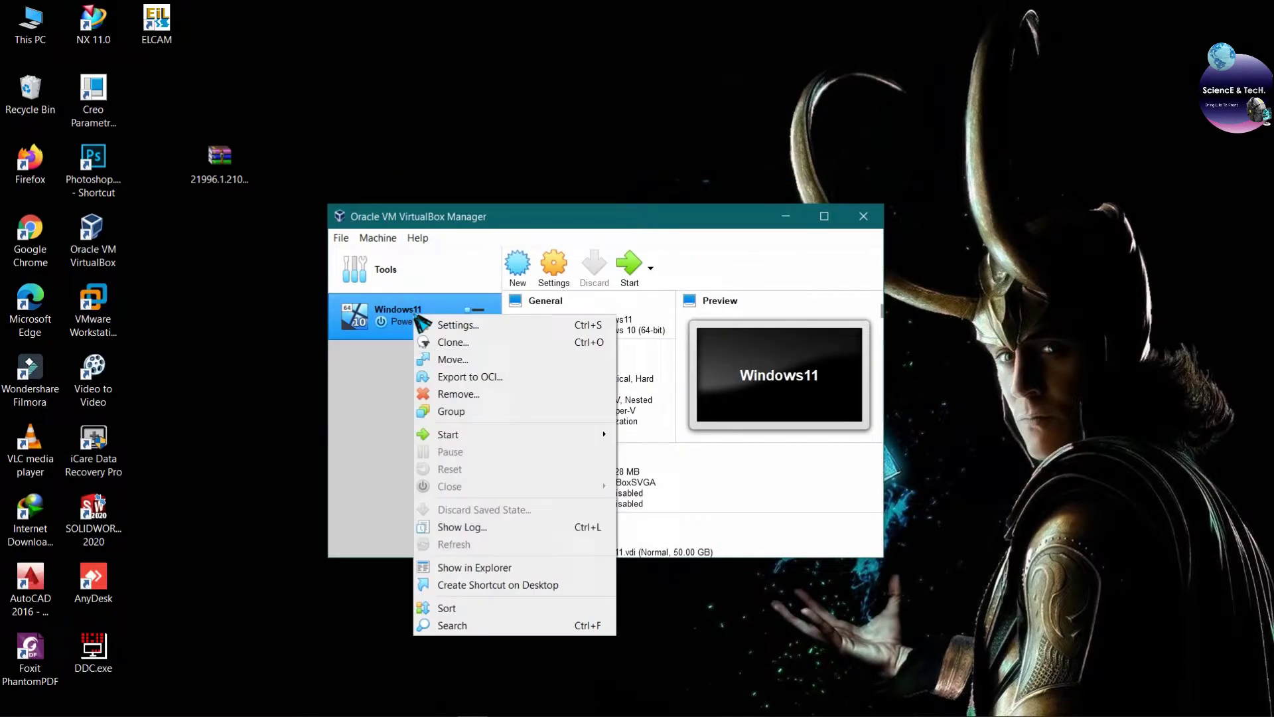
pyautogui.click(458, 325)
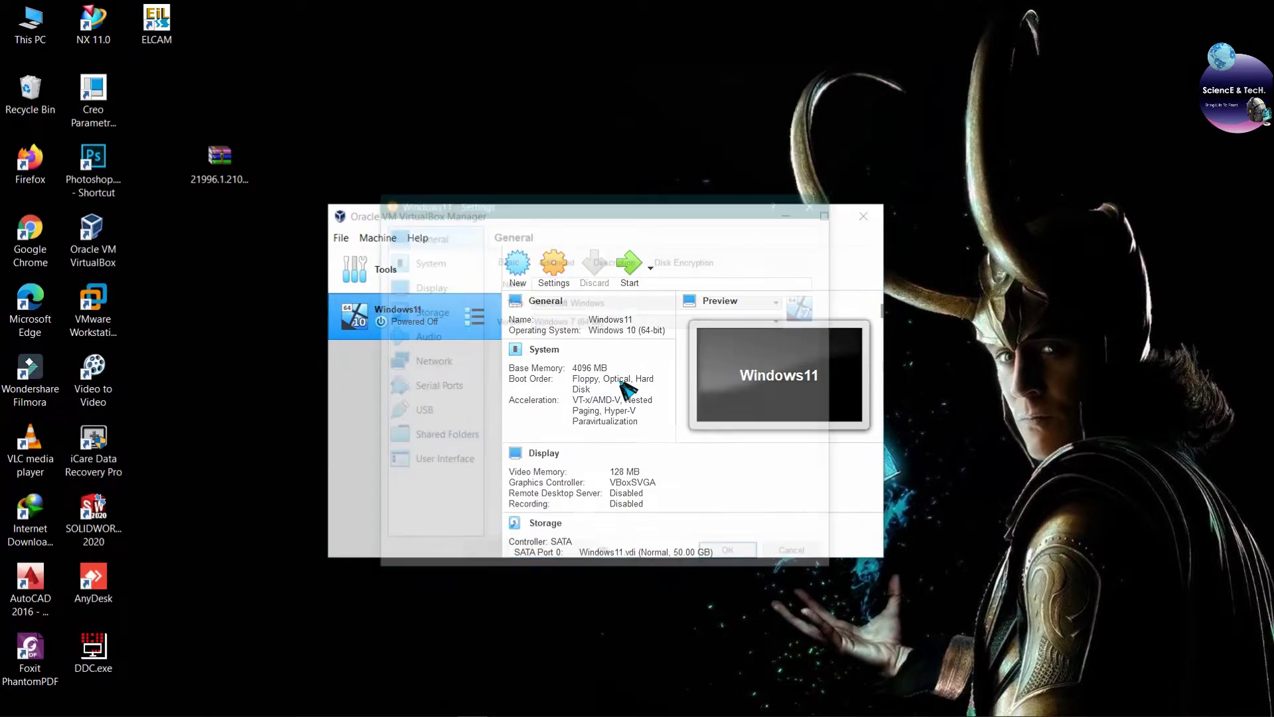
pyautogui.click(446, 263)
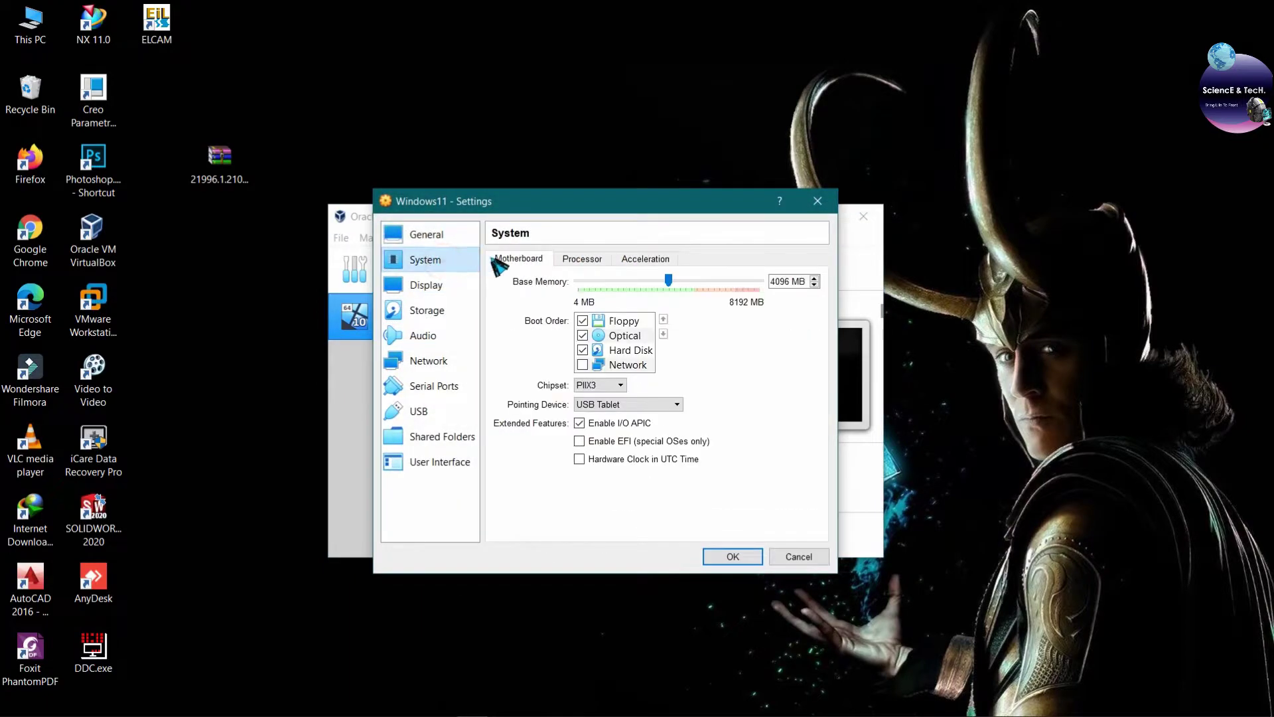
pyautogui.click(582, 256)
pyautogui.moveTo(578, 280); pyautogui.dragTo(671, 298)
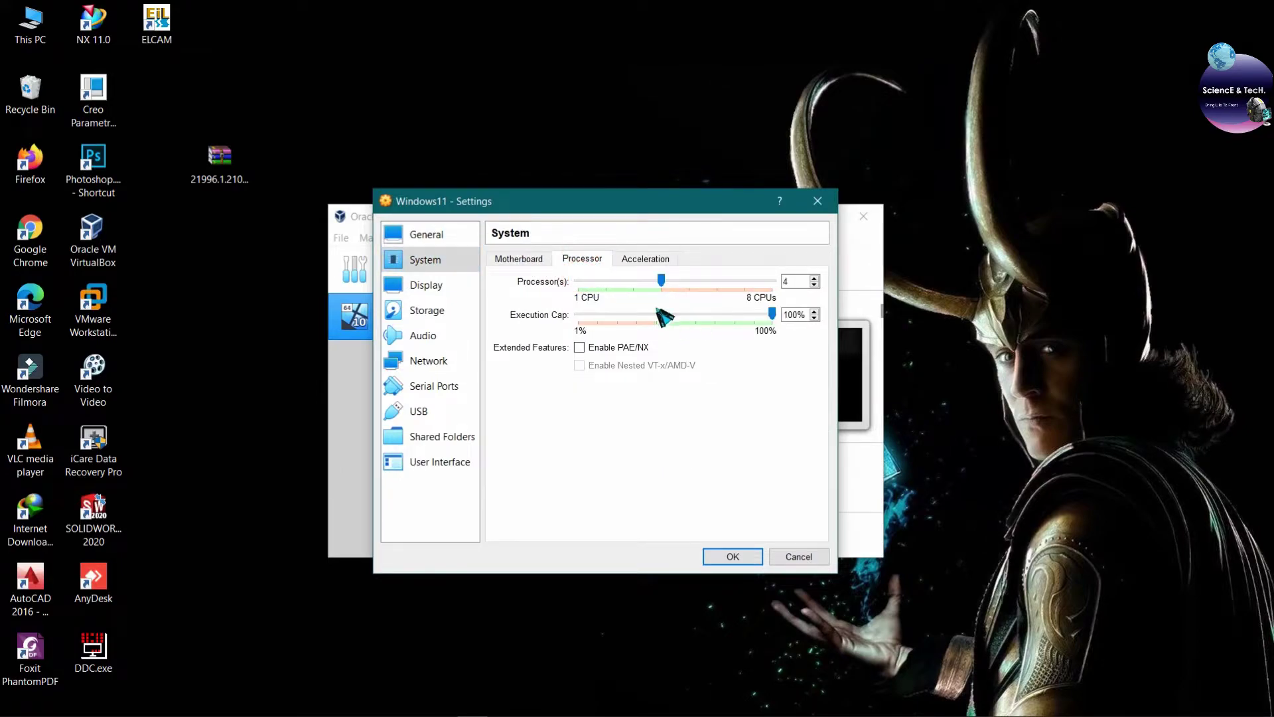
pyautogui.click(526, 259)
pyautogui.click(583, 321)
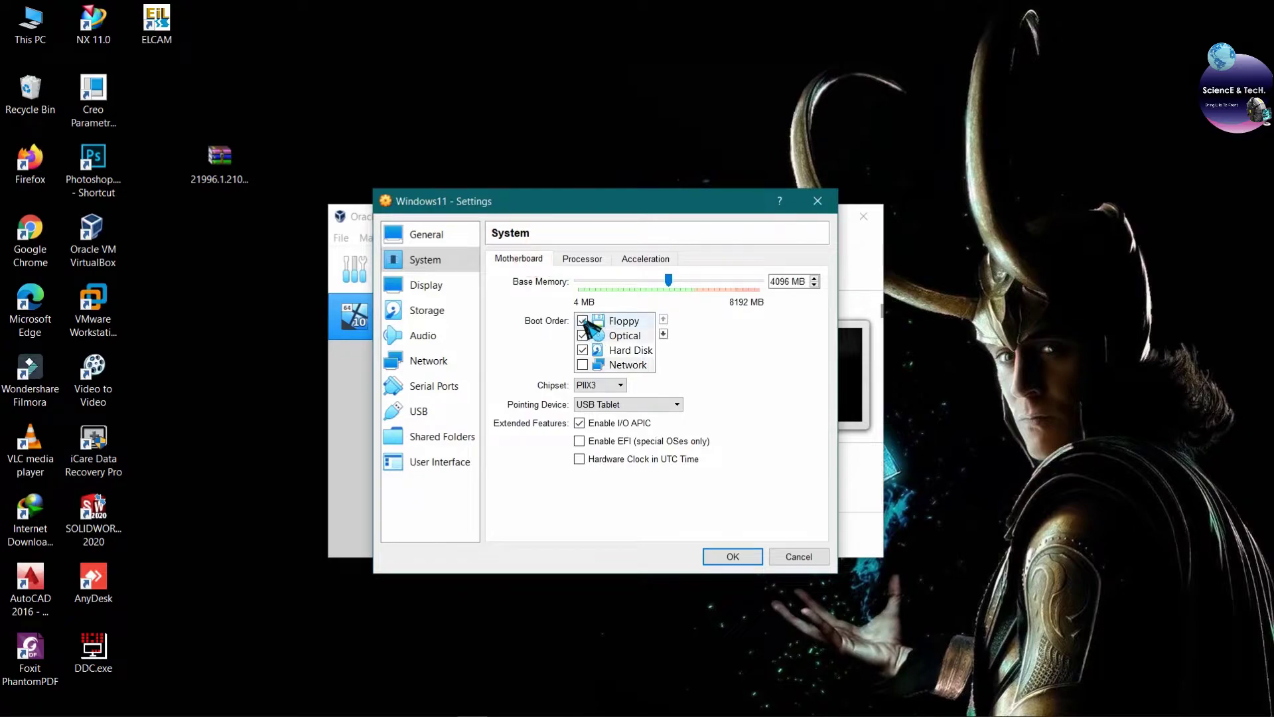
# - Load the 21996.1.210529-1541.co_release_CLIENT_CONSUMER_x64FRE_en-us.iso file from the Desktop into the machine's empty optical drive
pyautogui.click(418, 284)
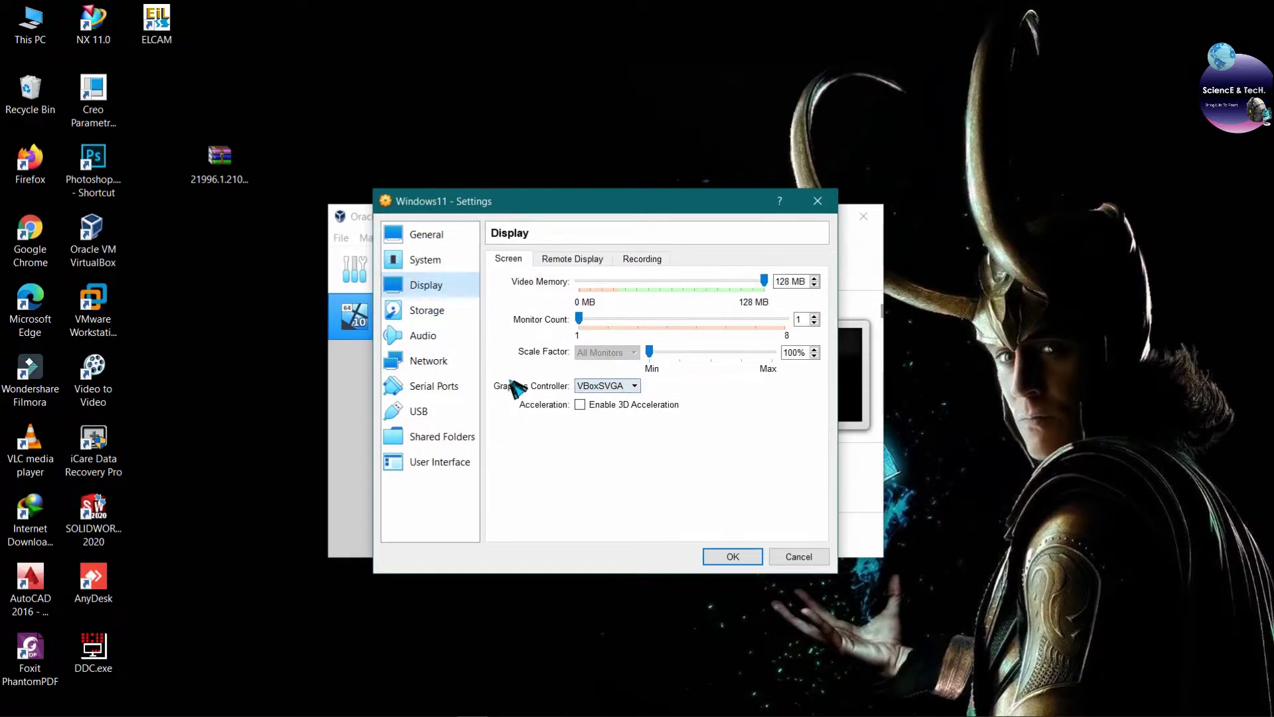
pyautogui.click(435, 310)
pyautogui.click(559, 311)
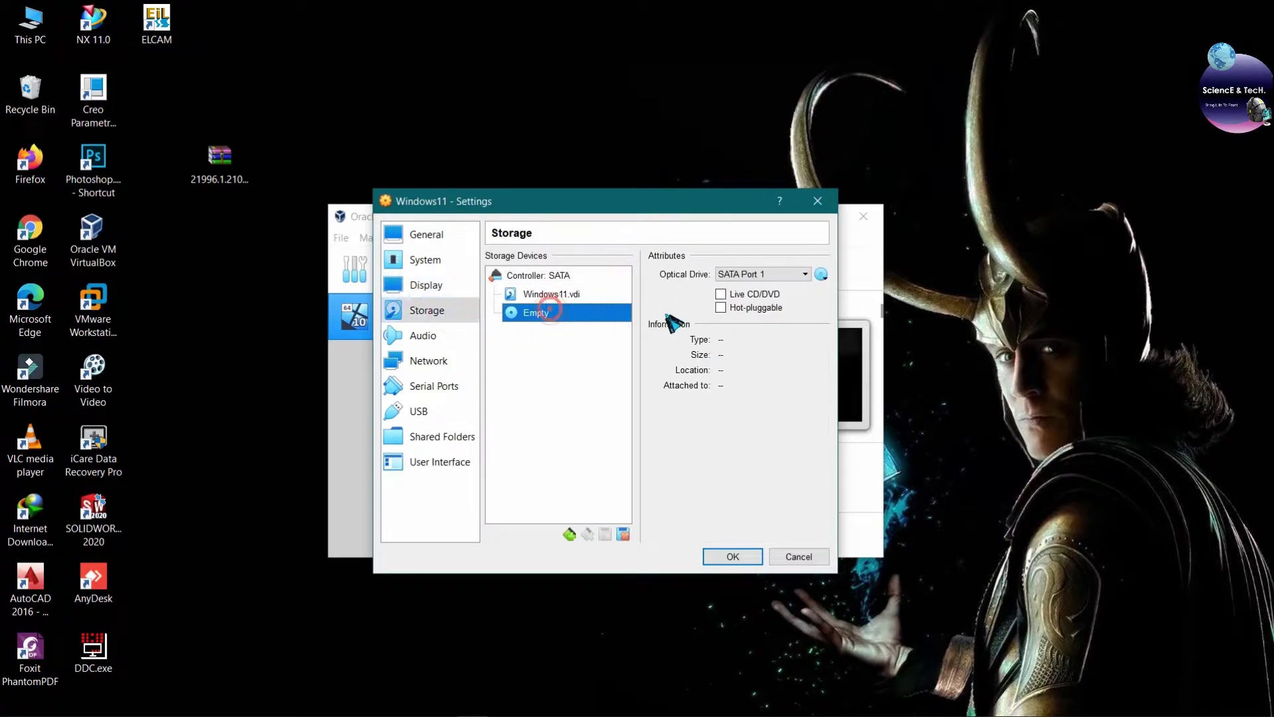
pyautogui.click(821, 274)
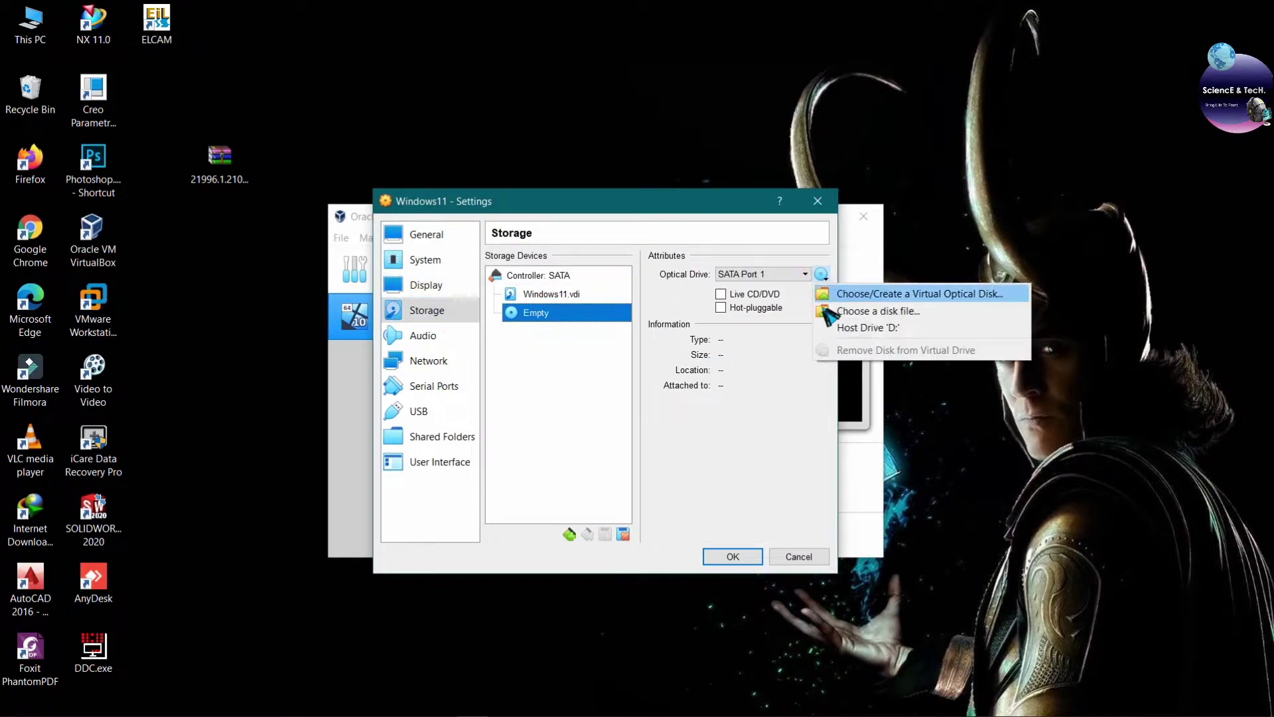
pyautogui.click(826, 308)
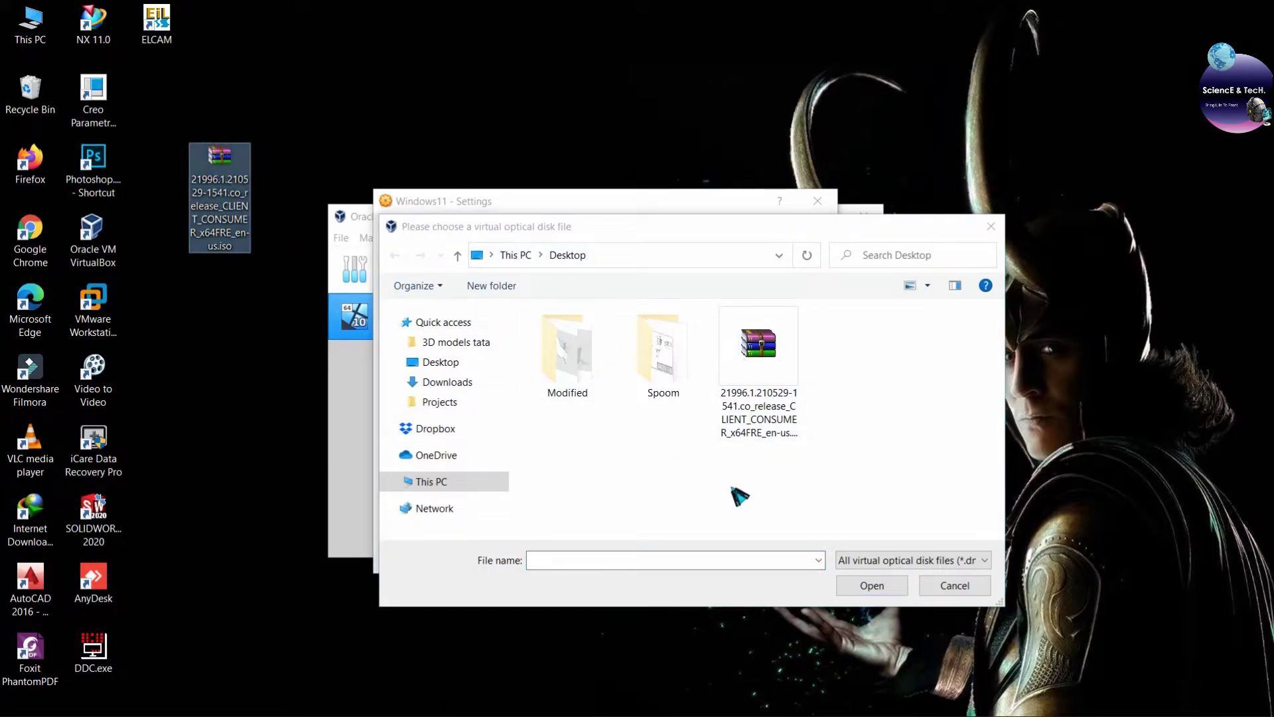
pyautogui.click(770, 388)
pyautogui.click(874, 587)
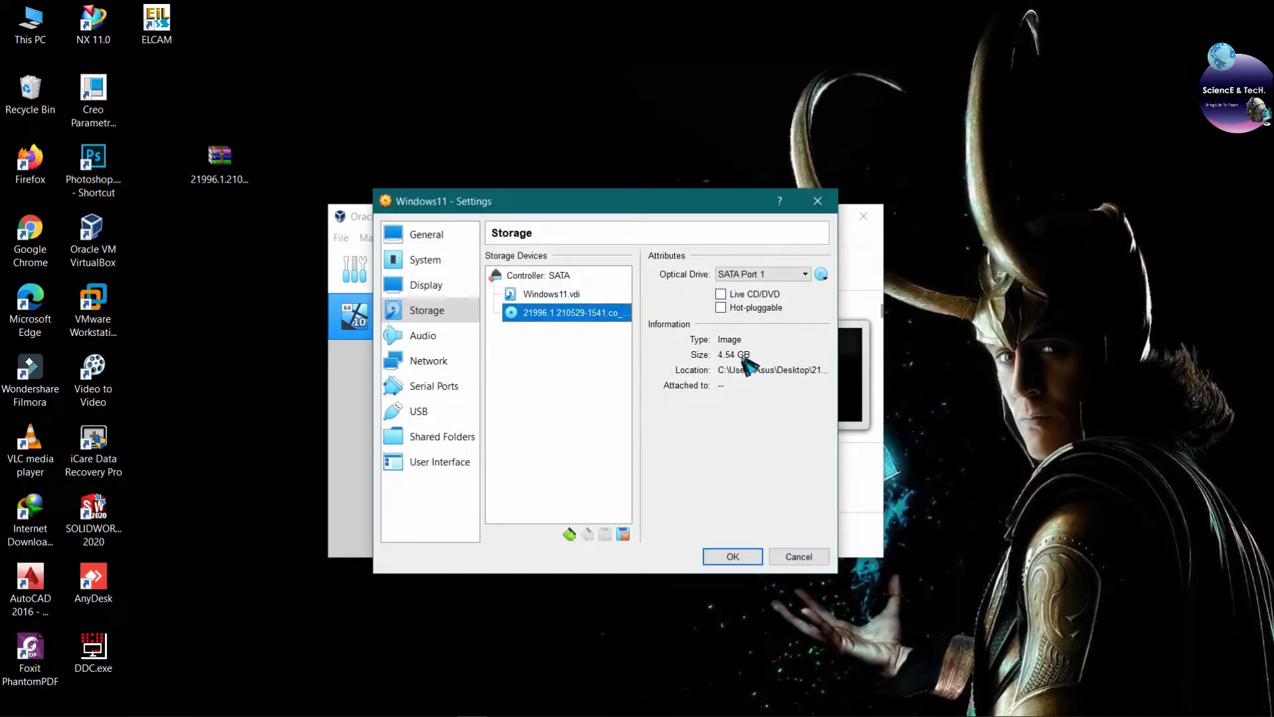
# - Check the network and USB settings and save the virtual machine's configuration
pyautogui.click(452, 362)
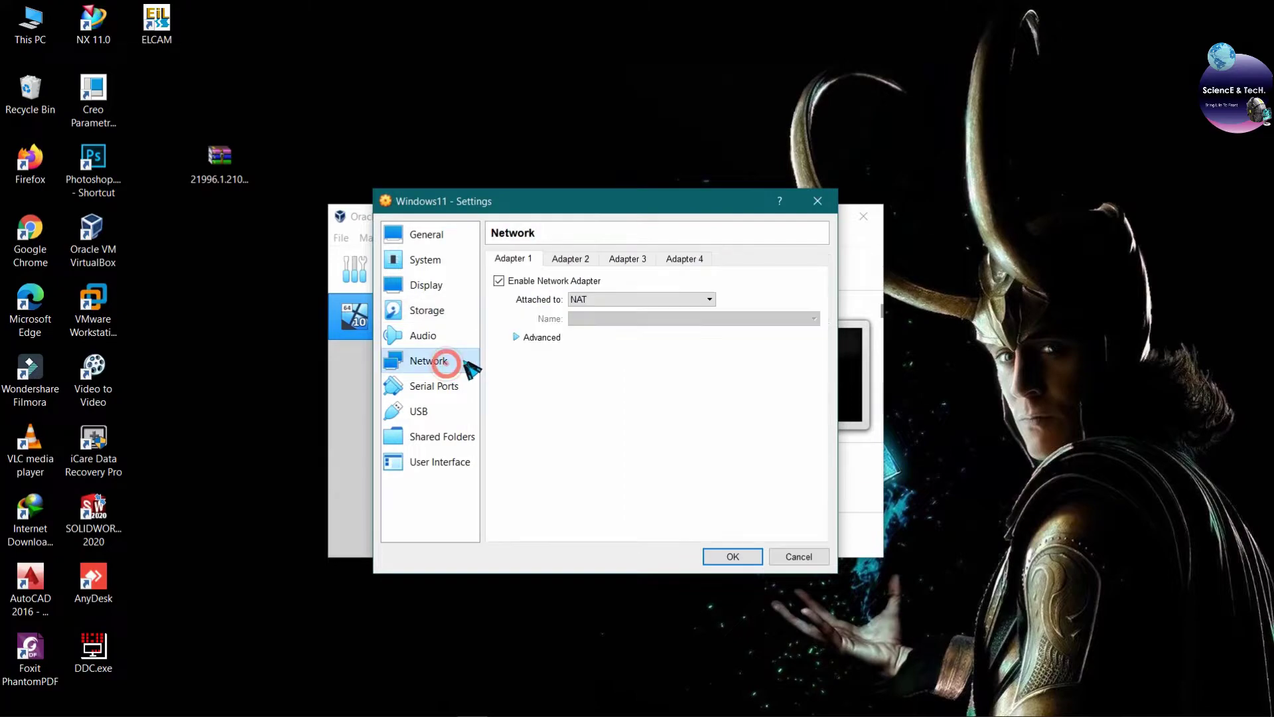
pyautogui.click(422, 411)
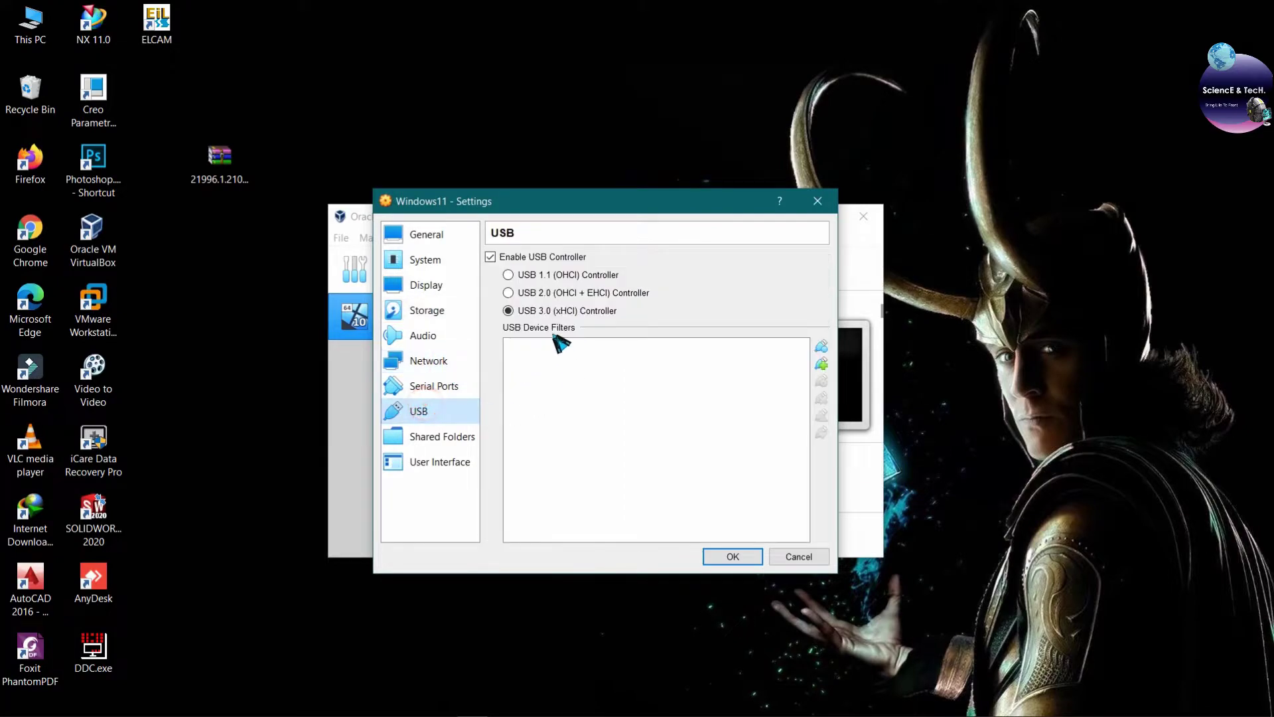
pyautogui.click(738, 557)
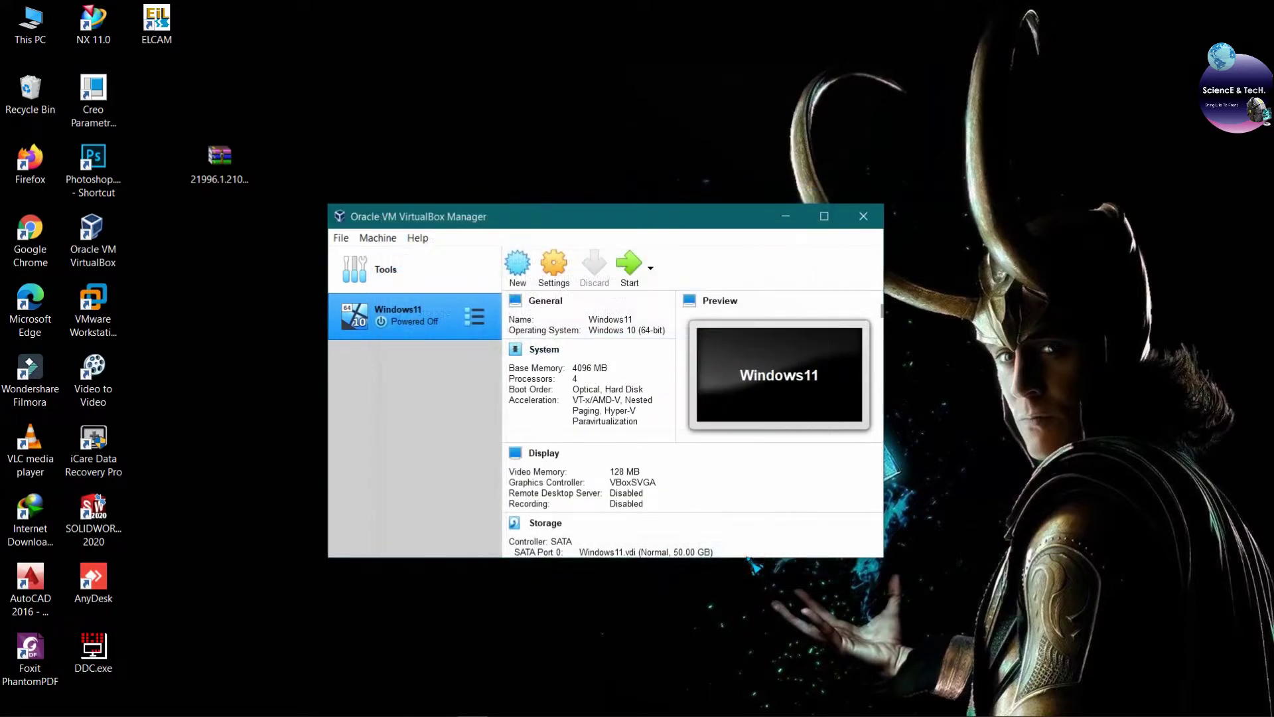
# - Start the Windows11 machine with the 21996.1.210529-1541 ISO as start-up disk, and maximize its window with the keyboard capture notice dismissed
pyautogui.click(627, 271)
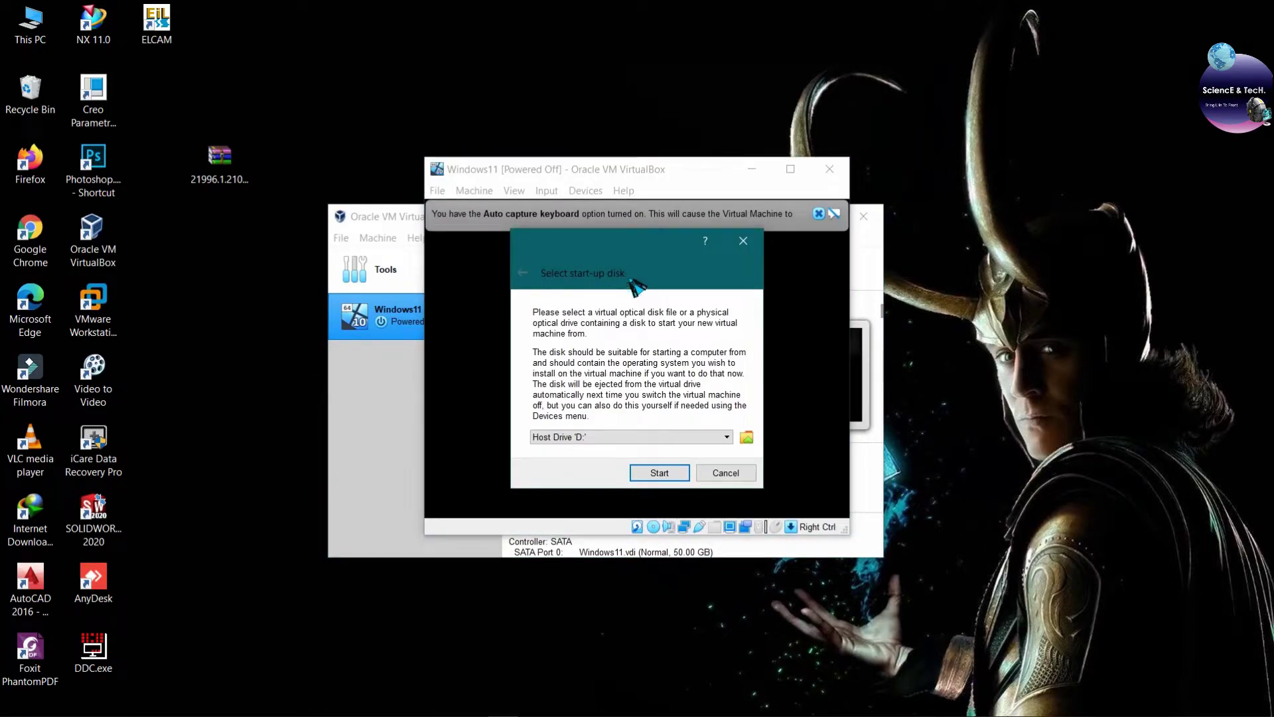
pyautogui.click(551, 438)
pyautogui.click(583, 460)
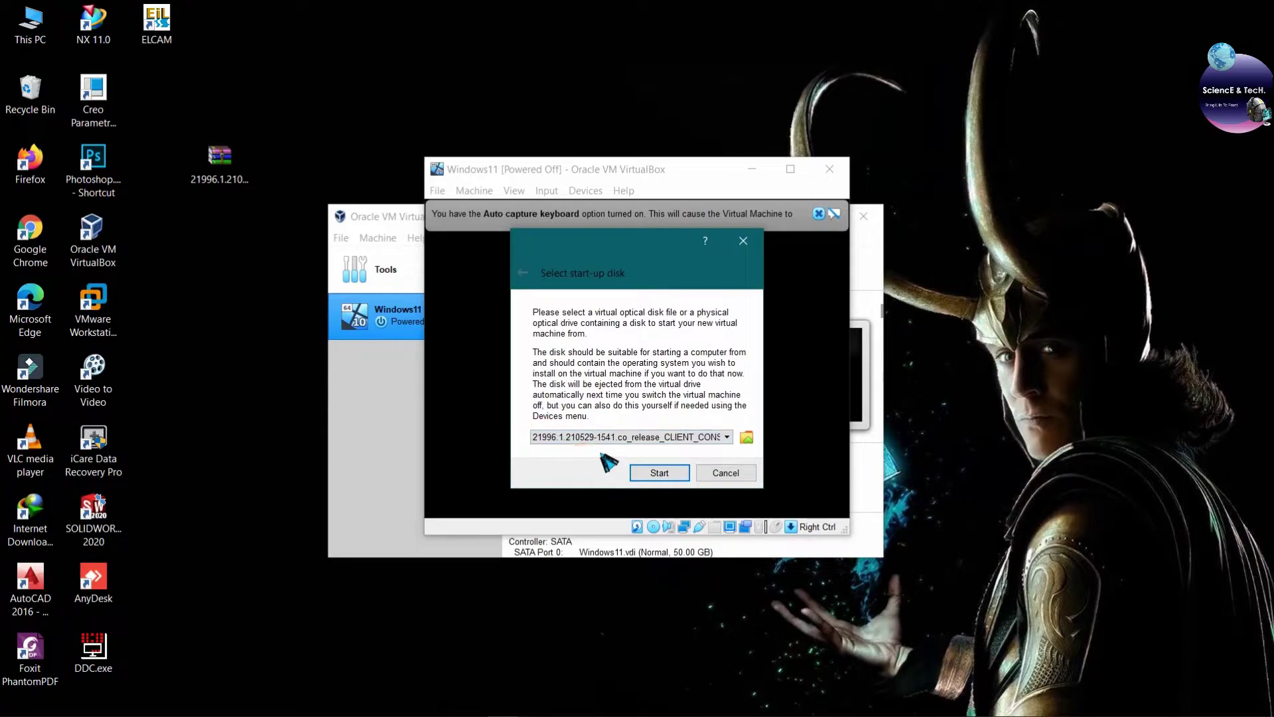
pyautogui.click(657, 472)
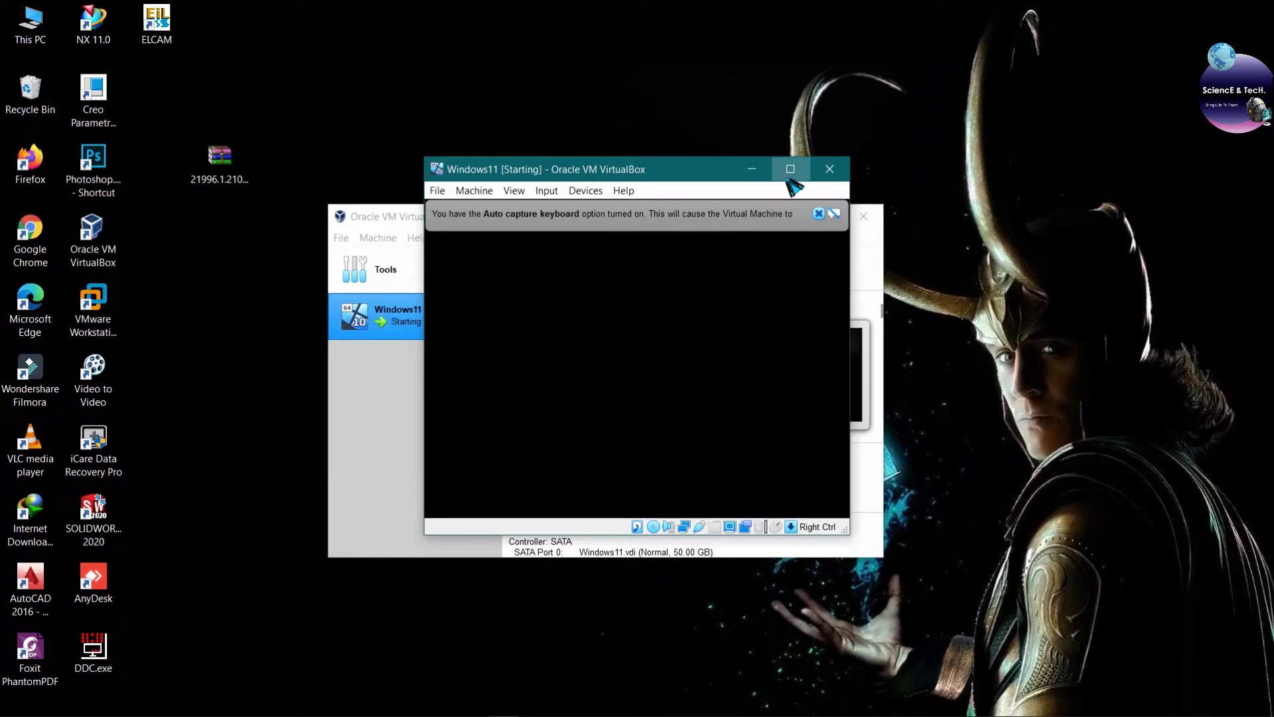
pyautogui.click(793, 168)
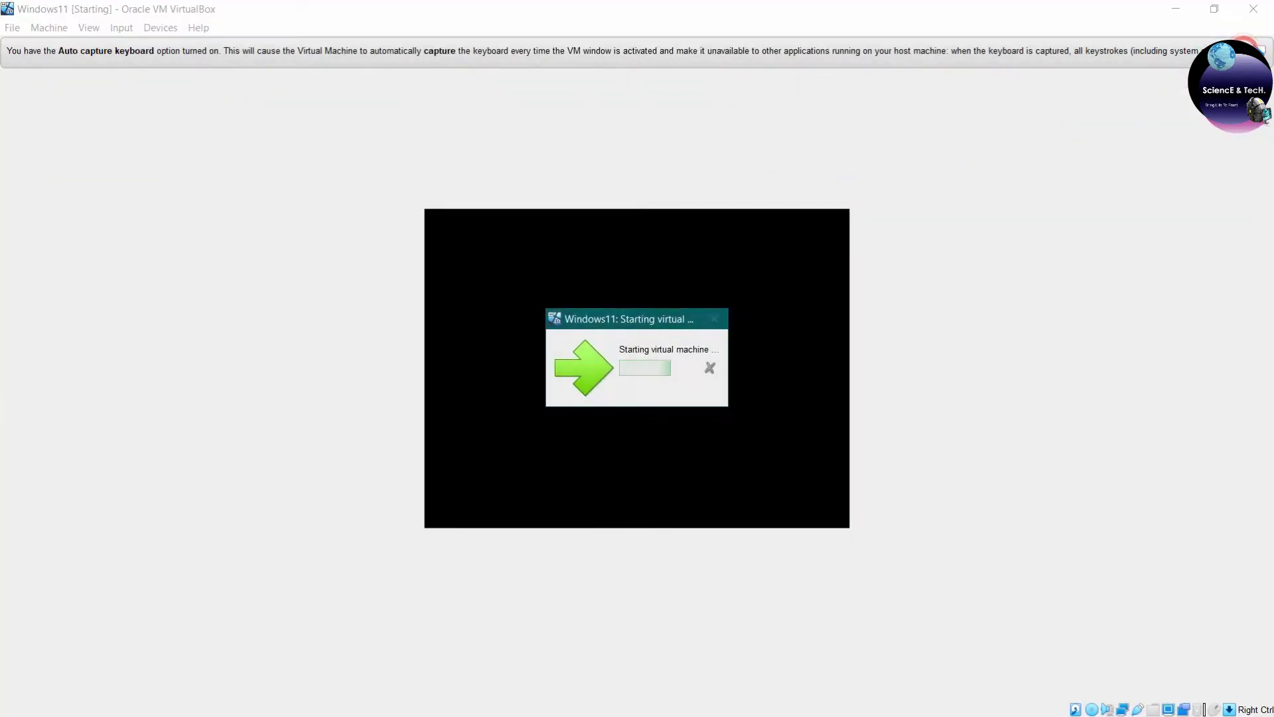
pyautogui.click(1259, 51)
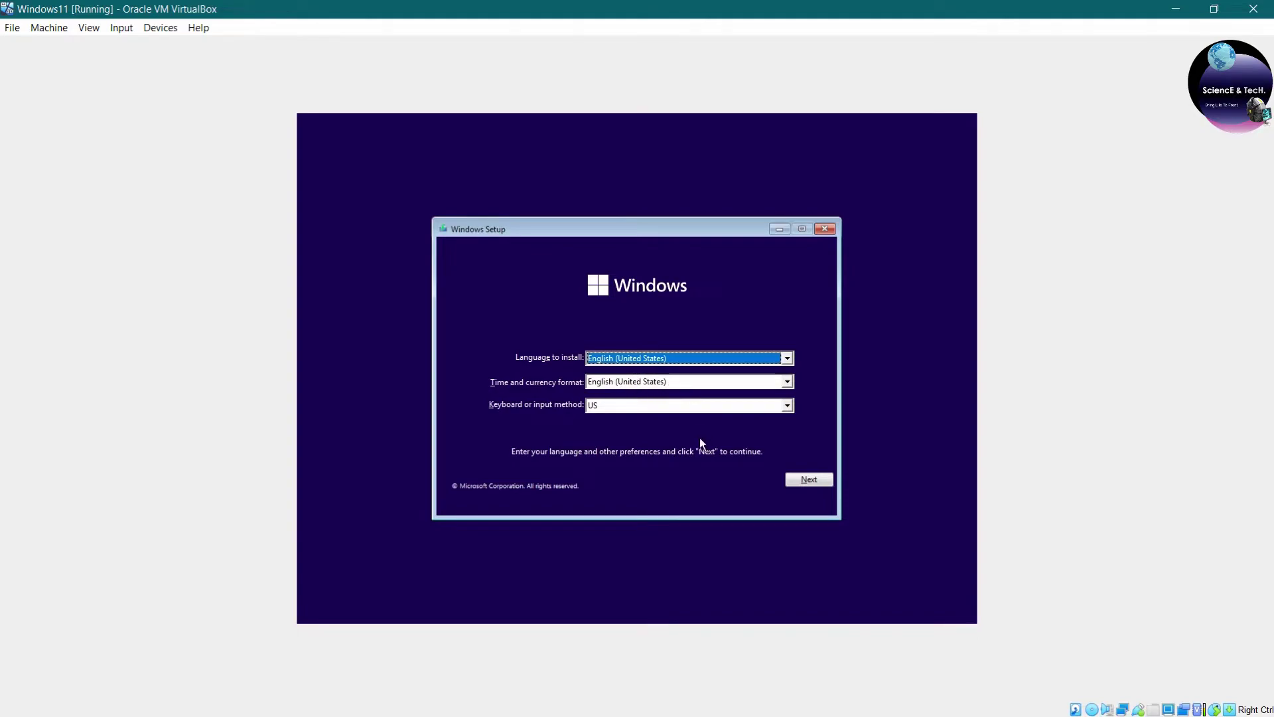
# - Begin the Windows installation with English (United States) language and formats and the US keyboard
pyautogui.click(798, 487)
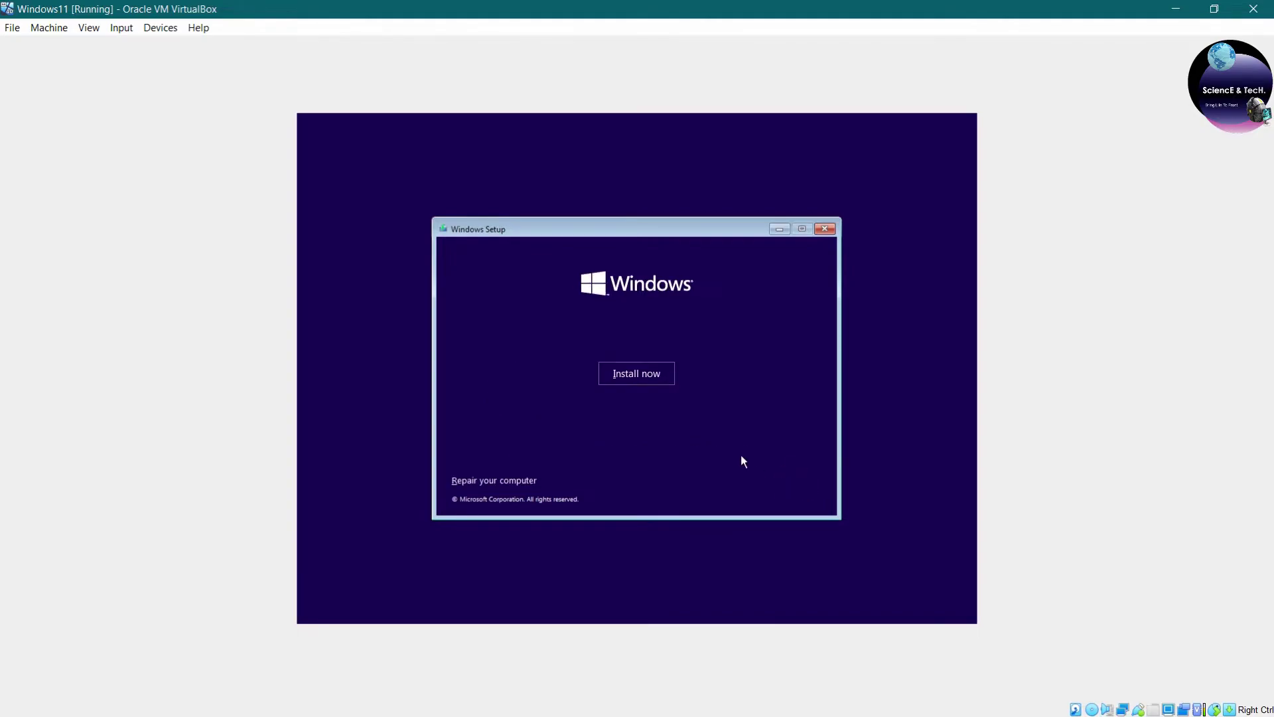
pyautogui.click(643, 383)
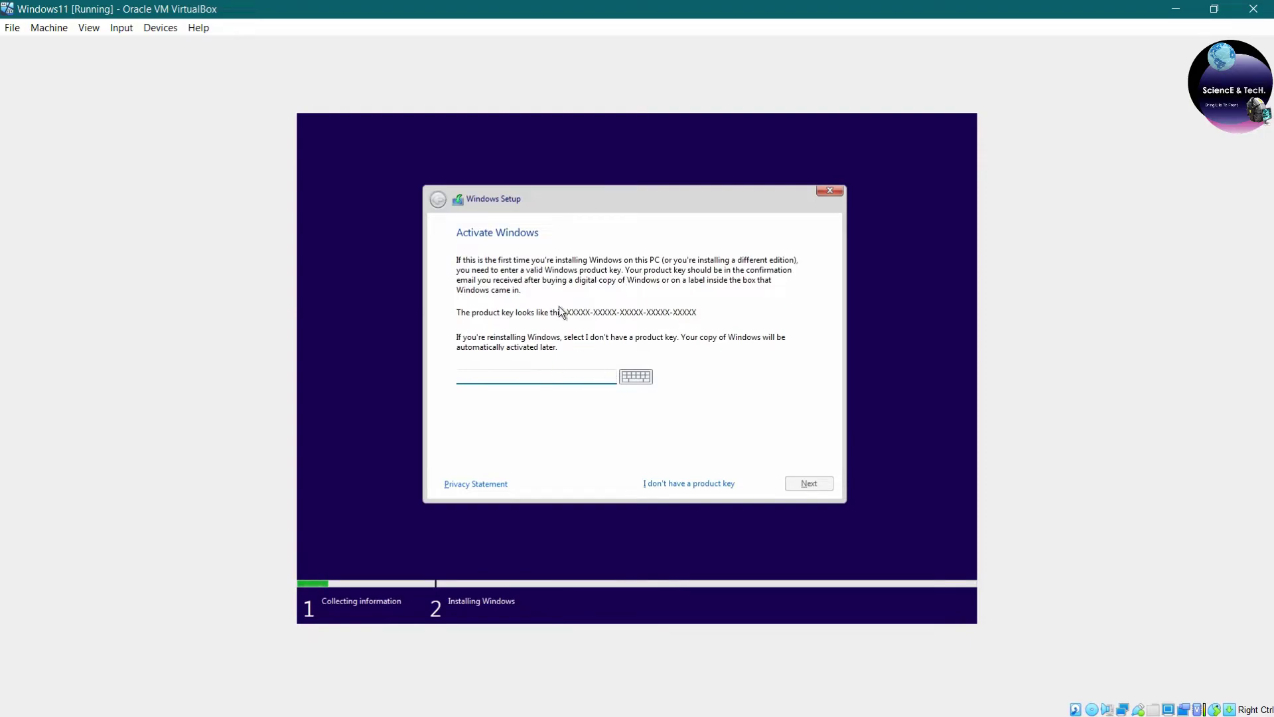
# - Continue the setup without a product key and choose Windows 11 Pro as the operating system to install
pyautogui.click(705, 484)
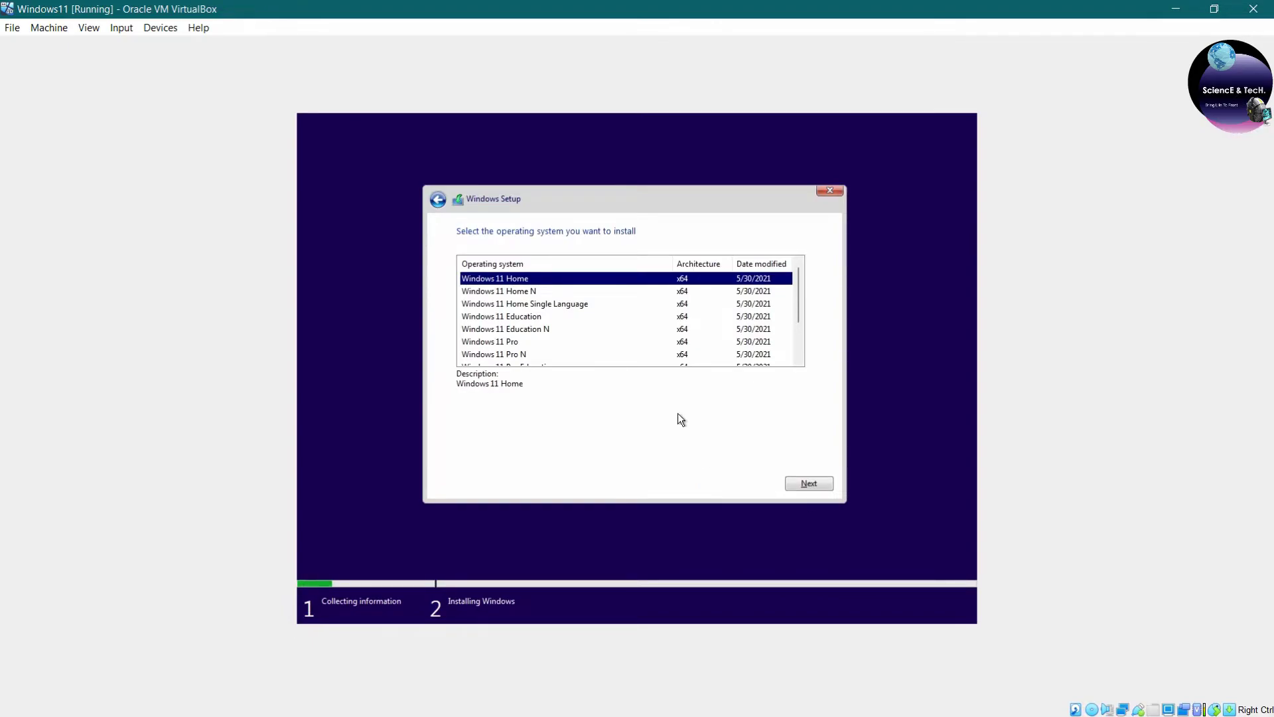
pyautogui.click(499, 343)
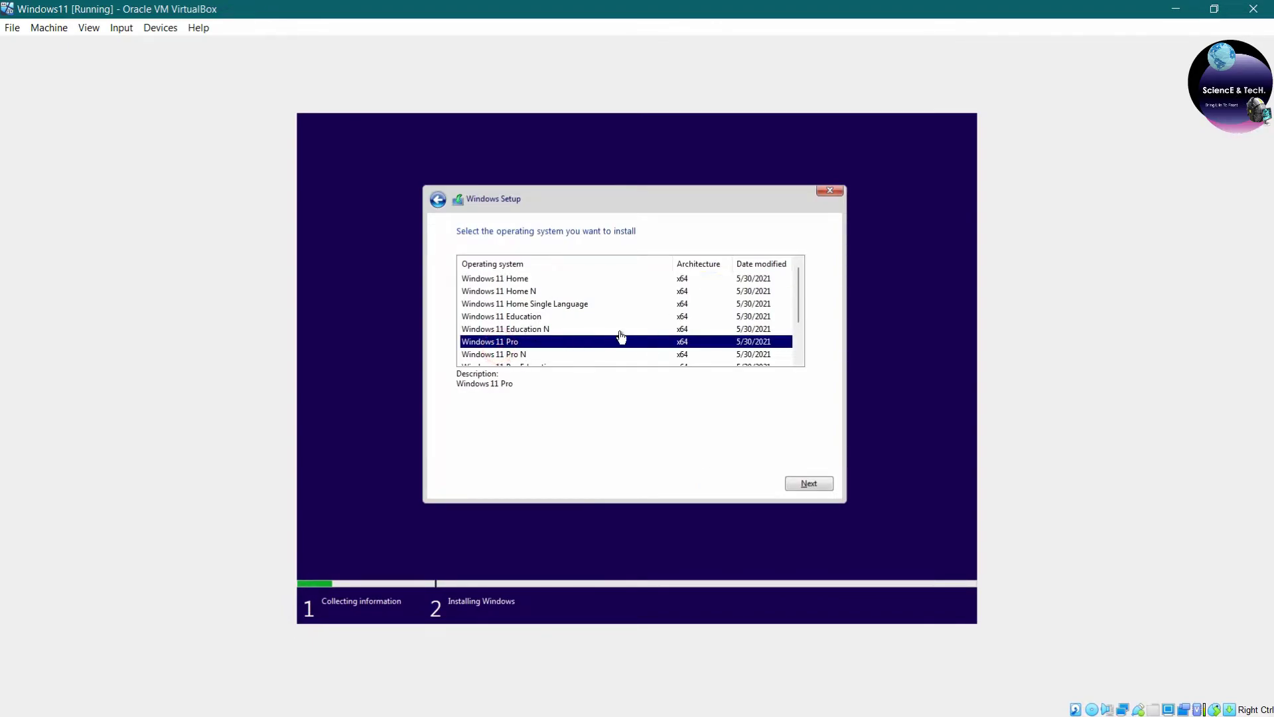
pyautogui.scroll(-2, 664, 340)
pyautogui.scroll(2, 666, 332)
pyautogui.click(811, 485)
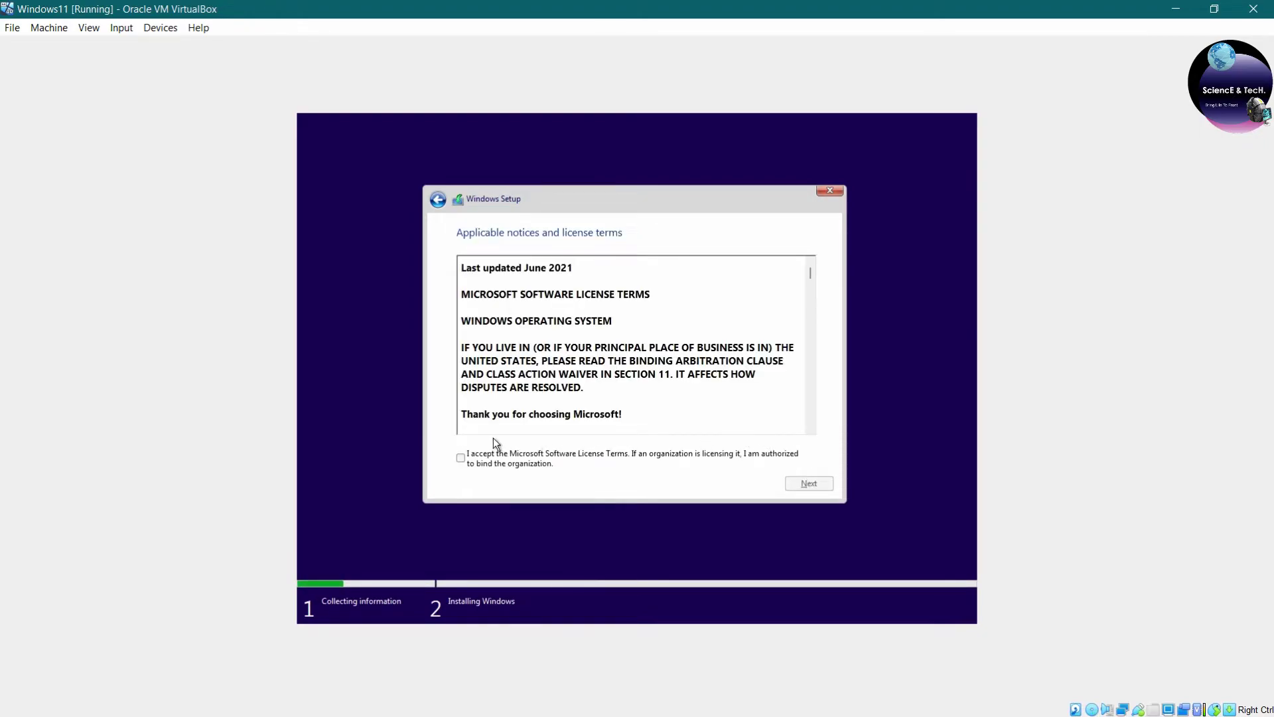
# - Accept the Microsoft Software License Terms and choose the custom, Windows-only installation type
pyautogui.click(483, 461)
pyautogui.click(809, 484)
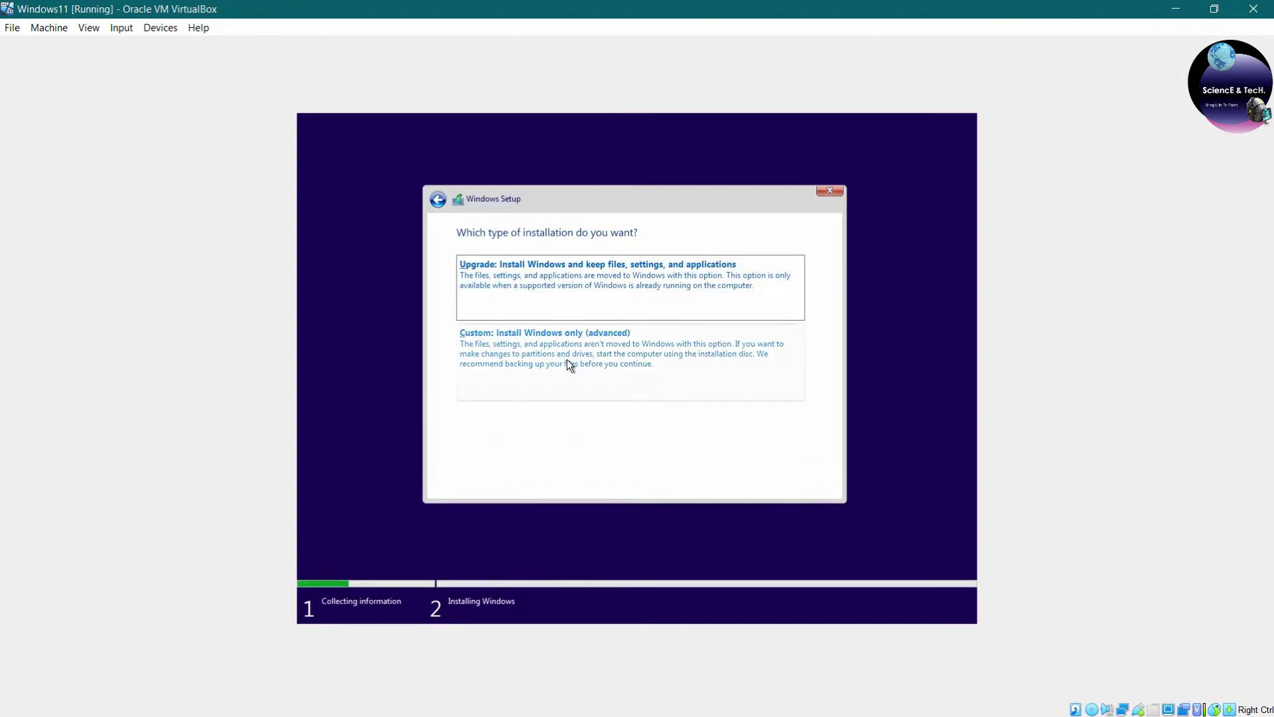
pyautogui.click(548, 353)
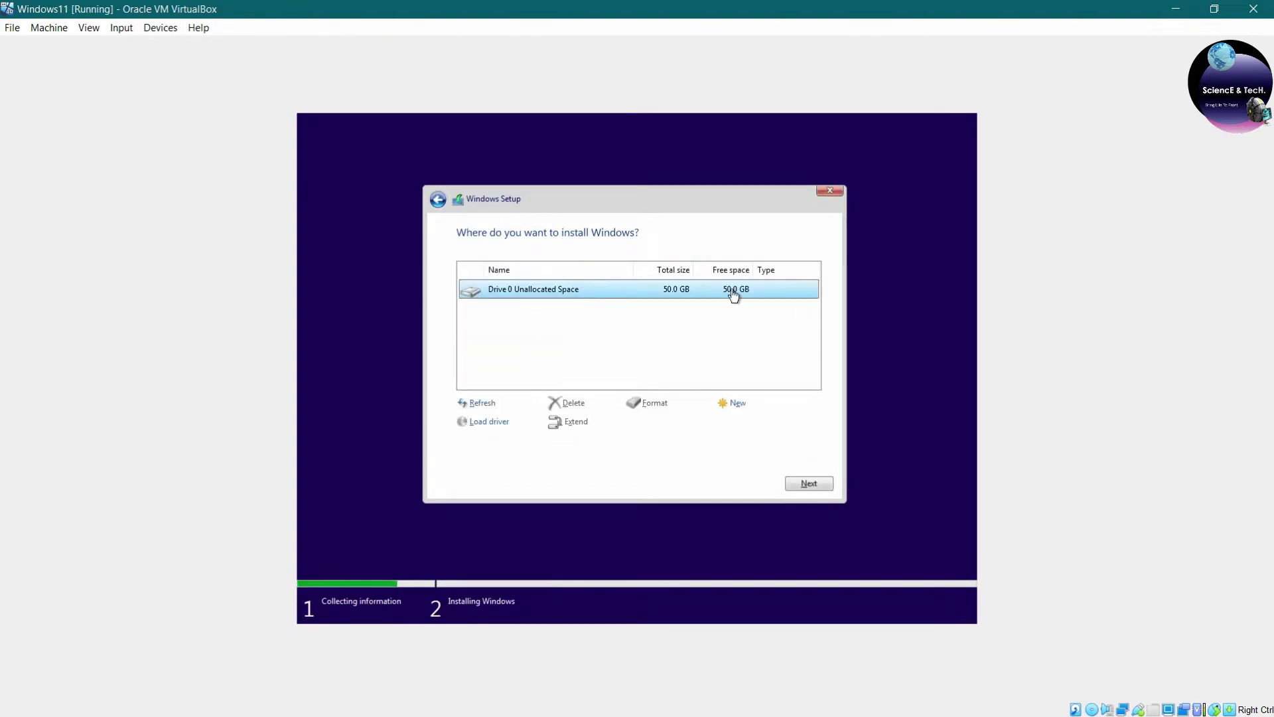
# - Partition Drive 0's unallocated space using the full 51200 MB and start installing Windows on the primary partition, Partition 2
pyautogui.click(724, 403)
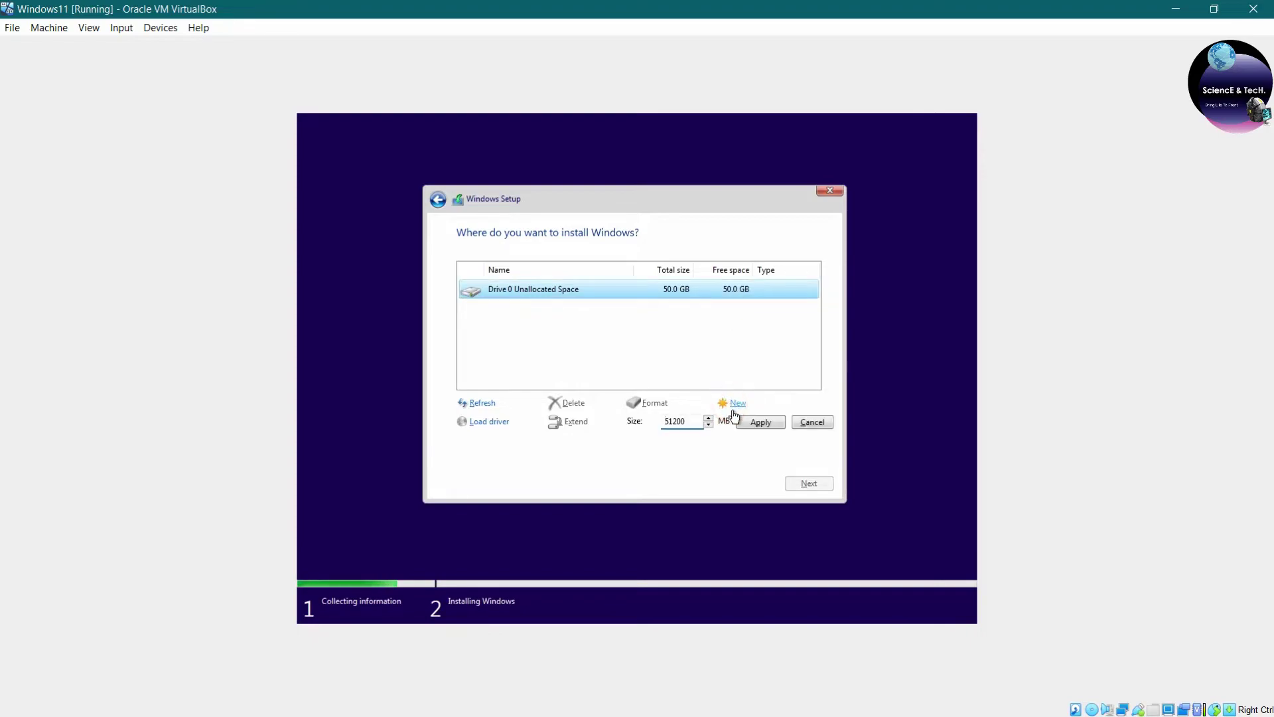
pyautogui.click(772, 426)
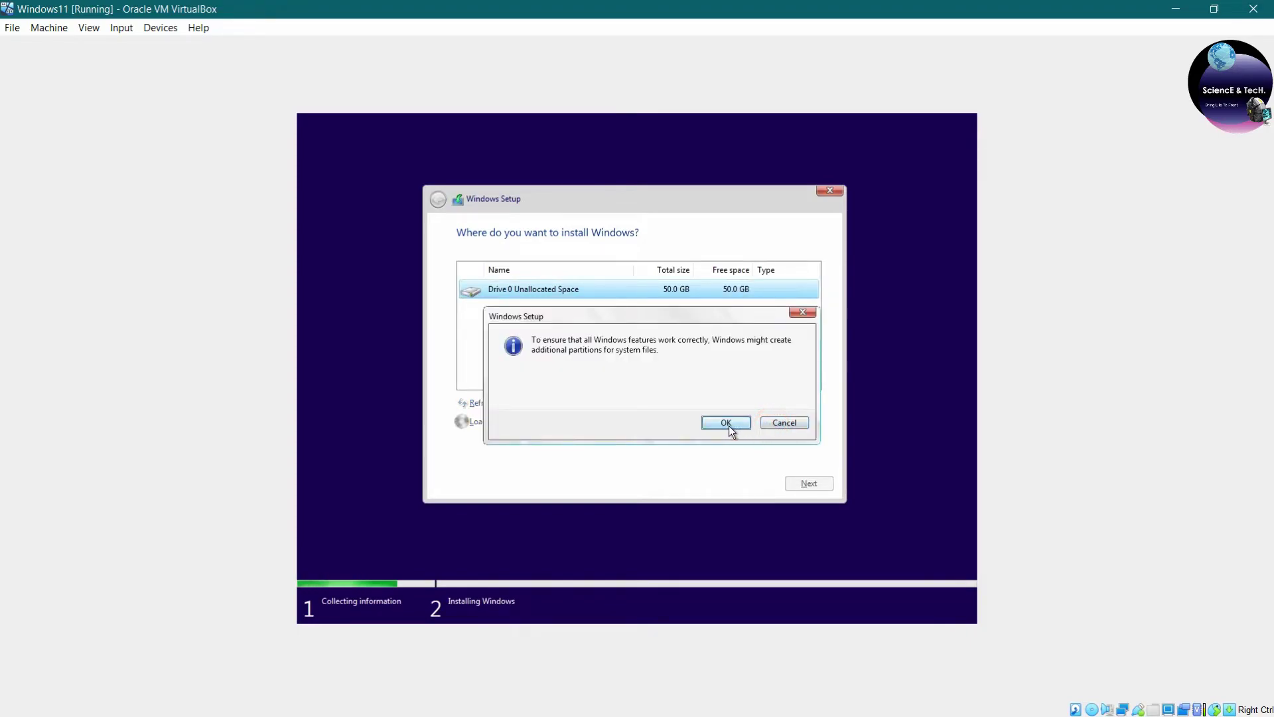
pyautogui.click(730, 426)
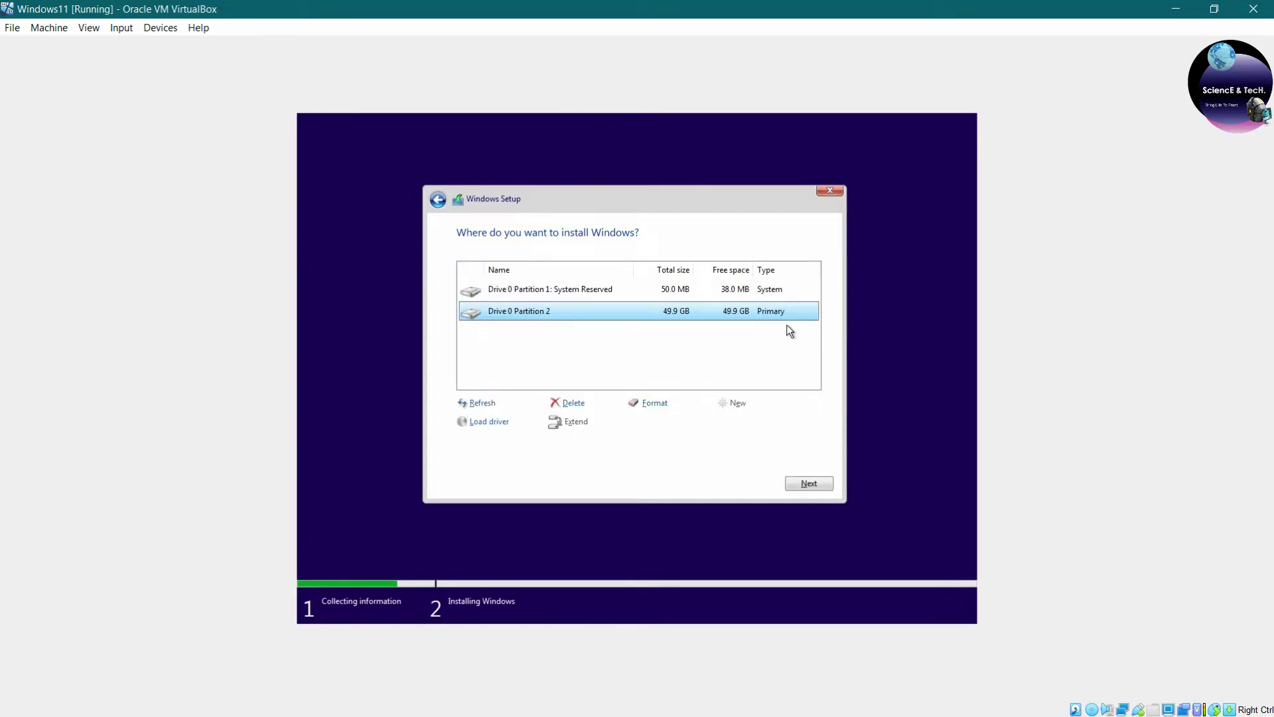
pyautogui.click(807, 483)
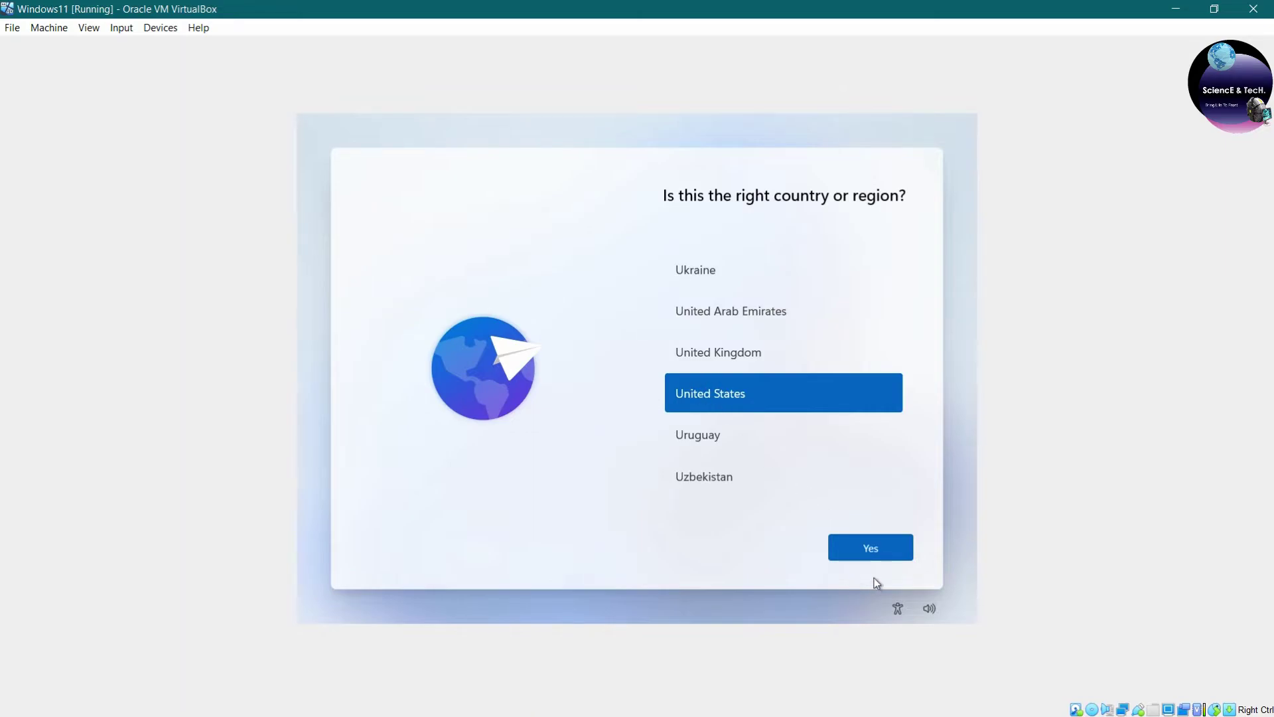
# - Confirm United States as the country or region for the new Windows installation
pyautogui.click(874, 554)
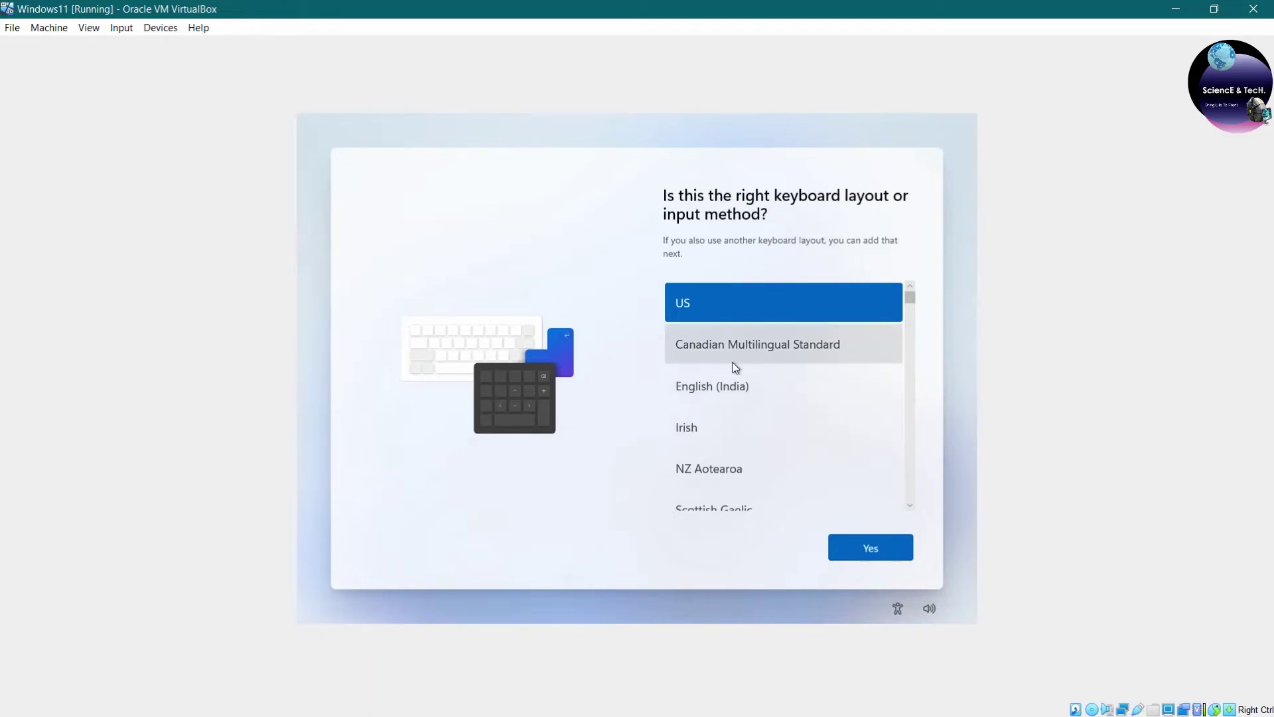
pyautogui.click(712, 384)
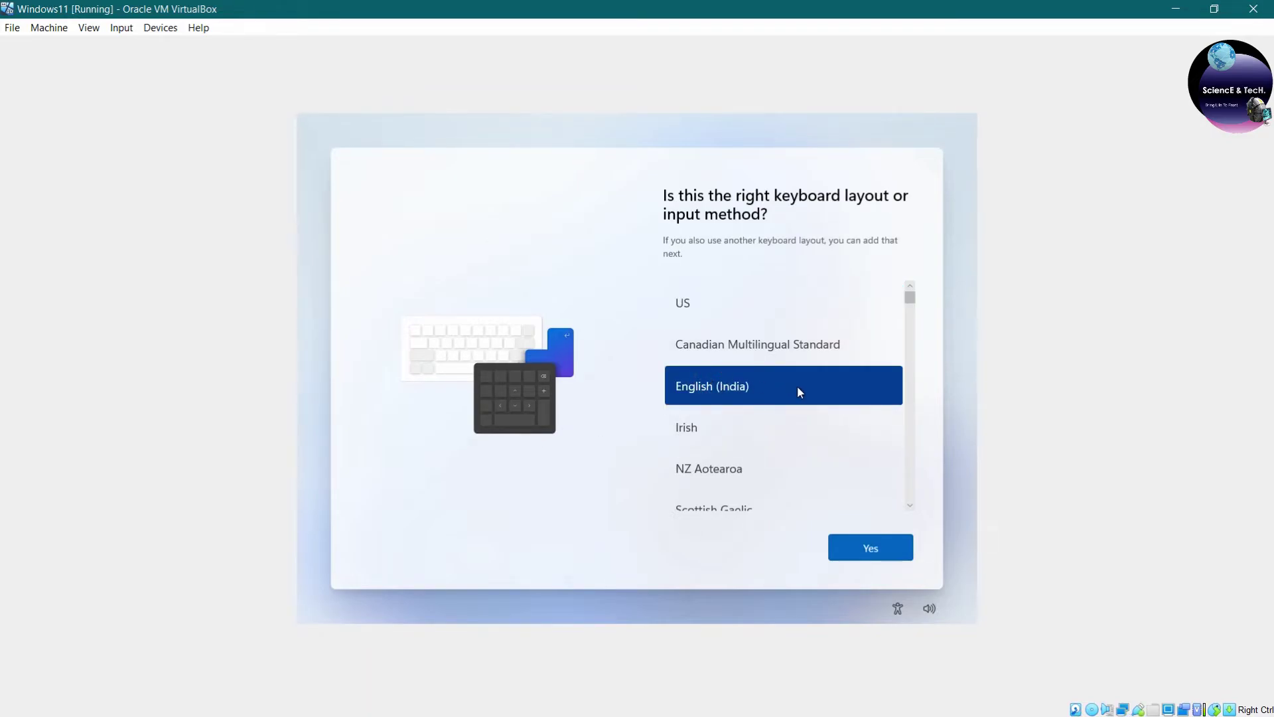
pyautogui.scroll(-2, 815, 377)
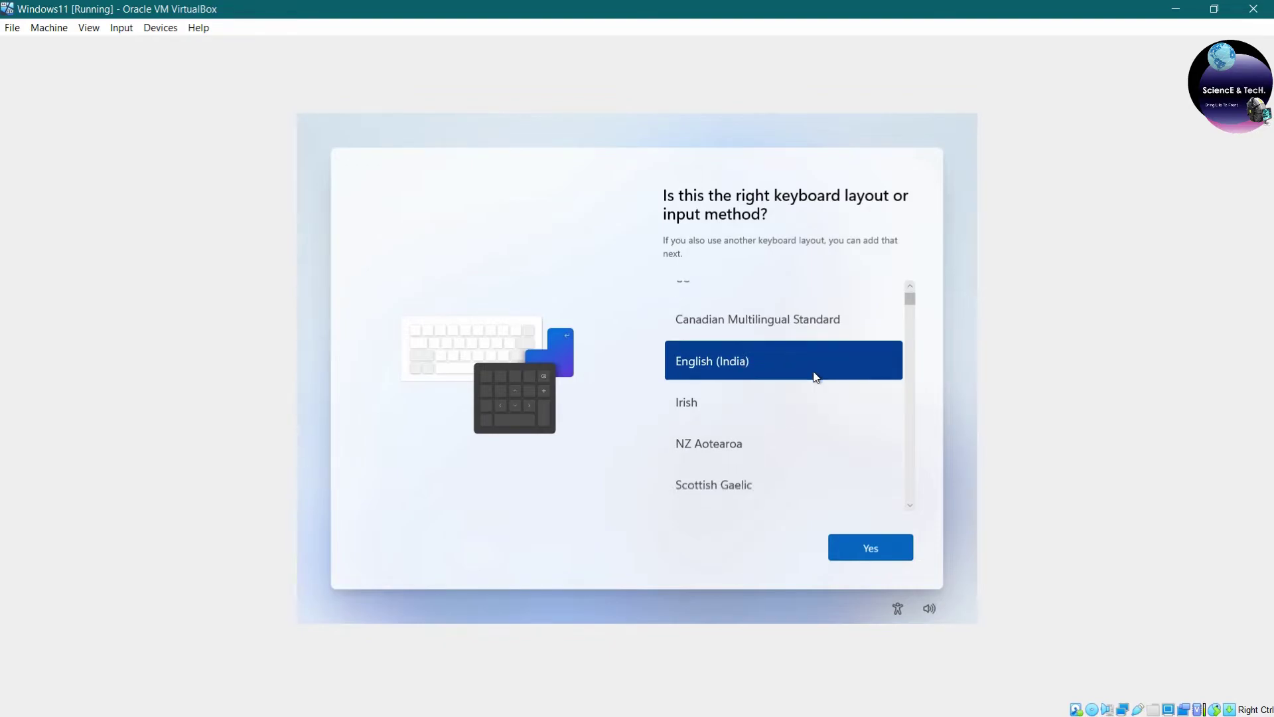
pyautogui.scroll(2, 815, 383)
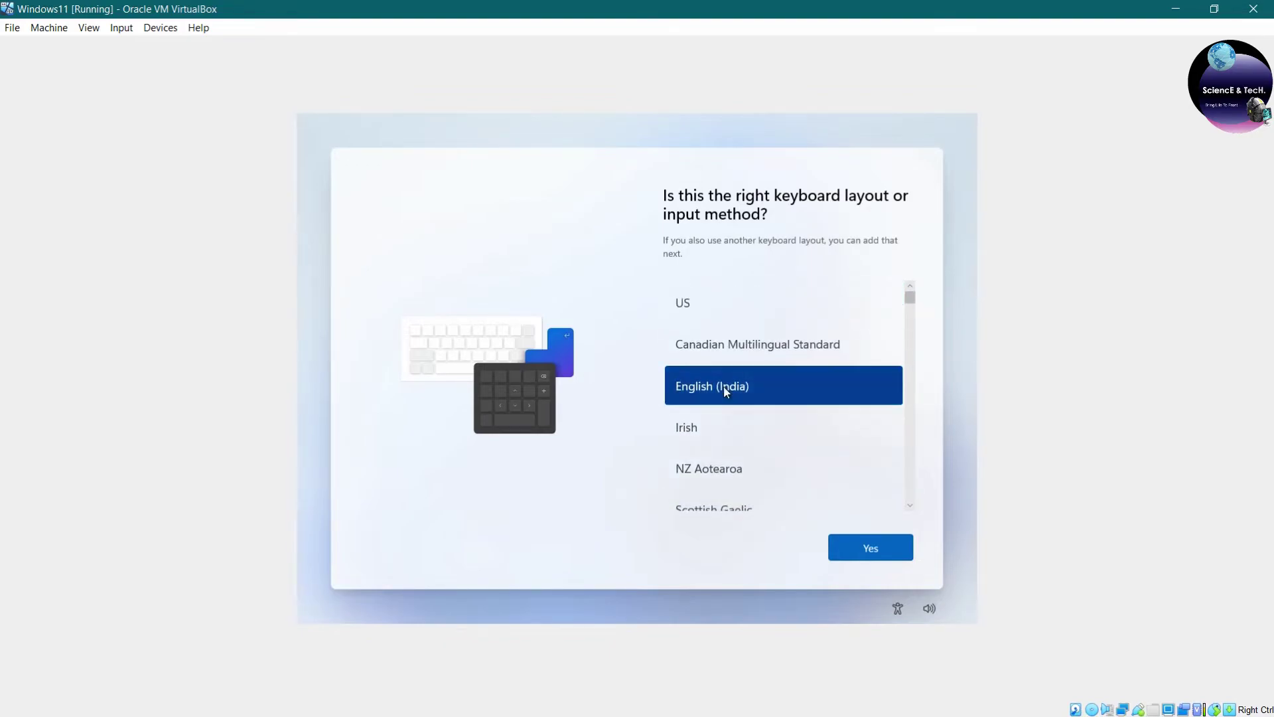
pyautogui.click(714, 320)
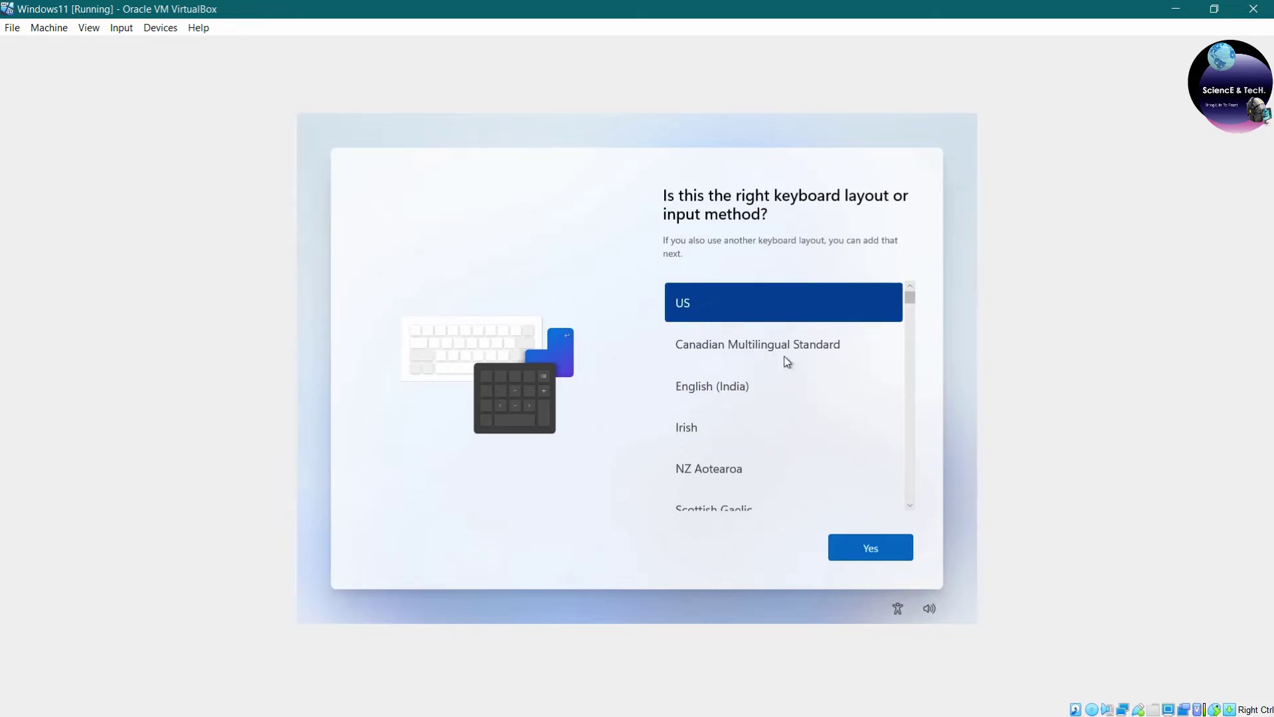
pyautogui.click(769, 403)
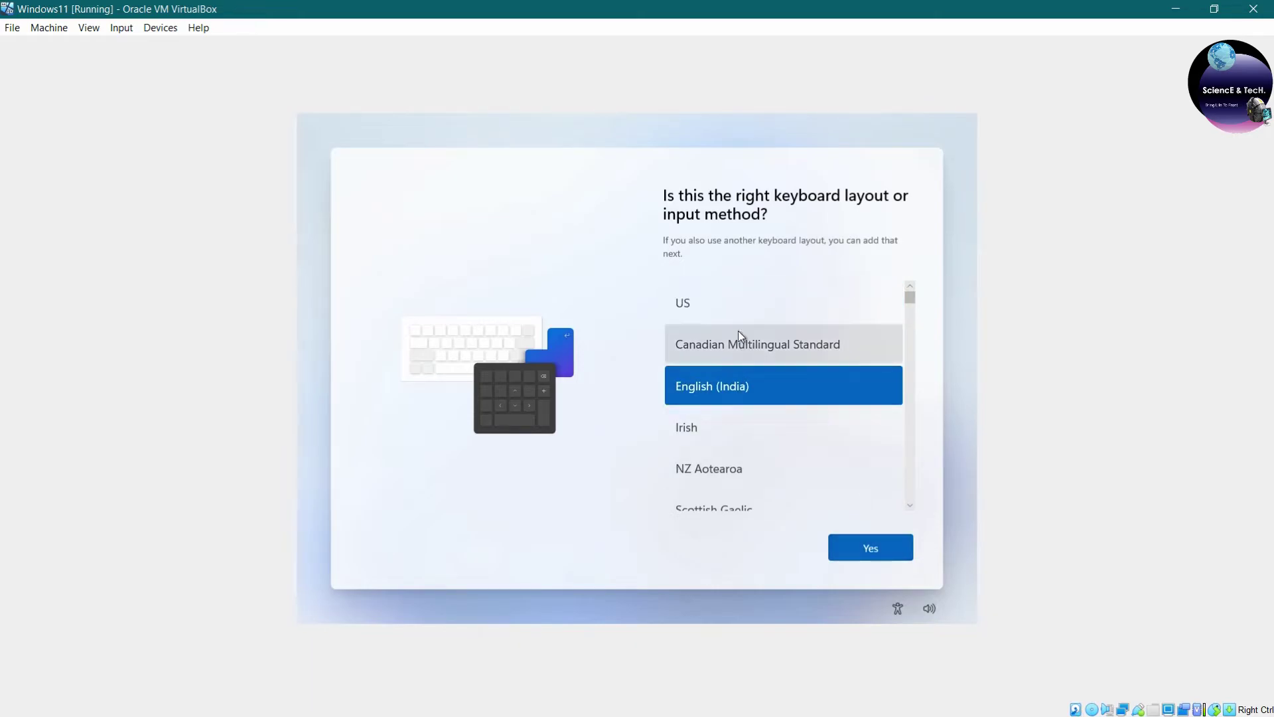
# - Set the keyboard layout to US and skip adding a second keyboard layout
pyautogui.click(731, 305)
pyautogui.click(872, 548)
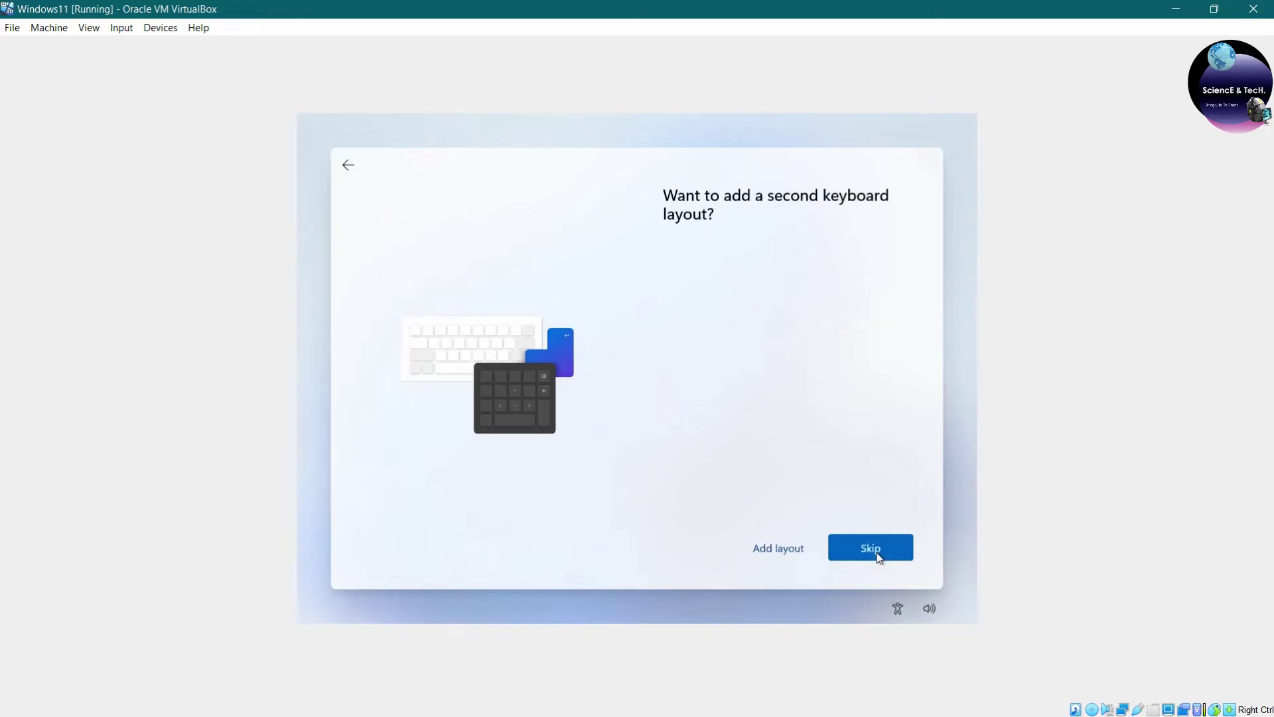
pyautogui.click(877, 553)
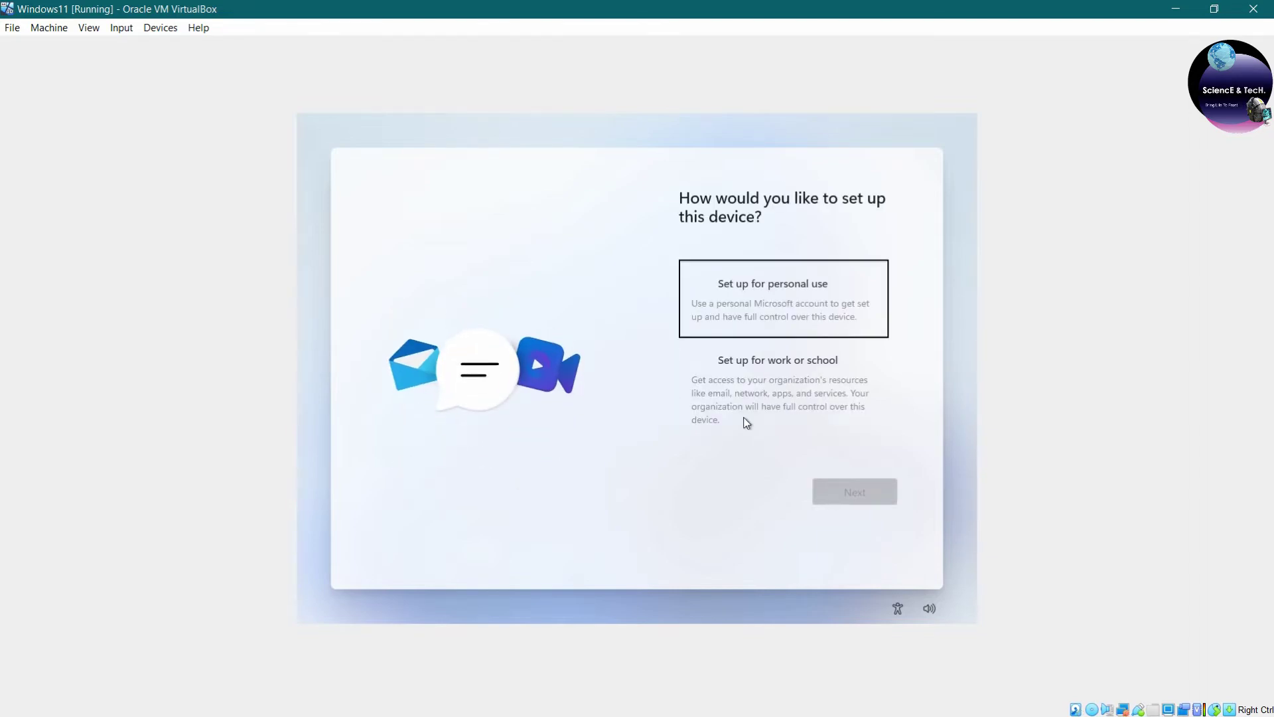
# - Set up the device for personal use with an offline account and the limited experience
pyautogui.click(768, 323)
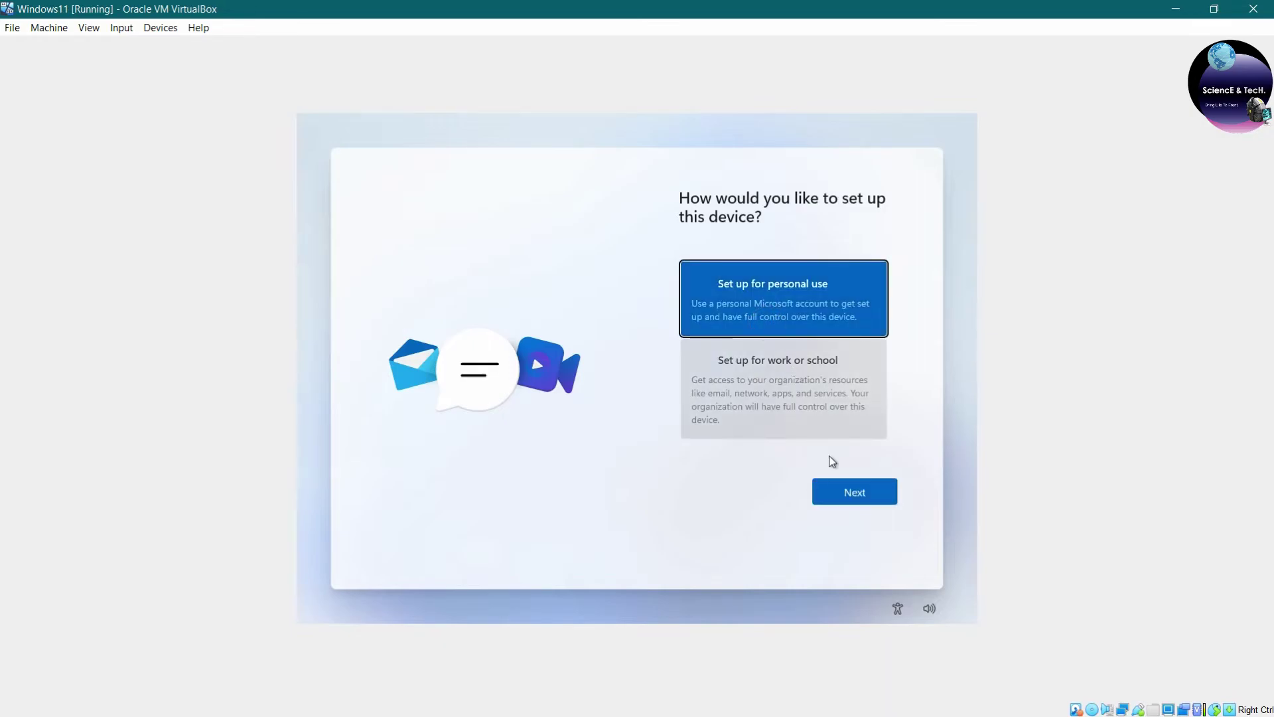
pyautogui.click(864, 499)
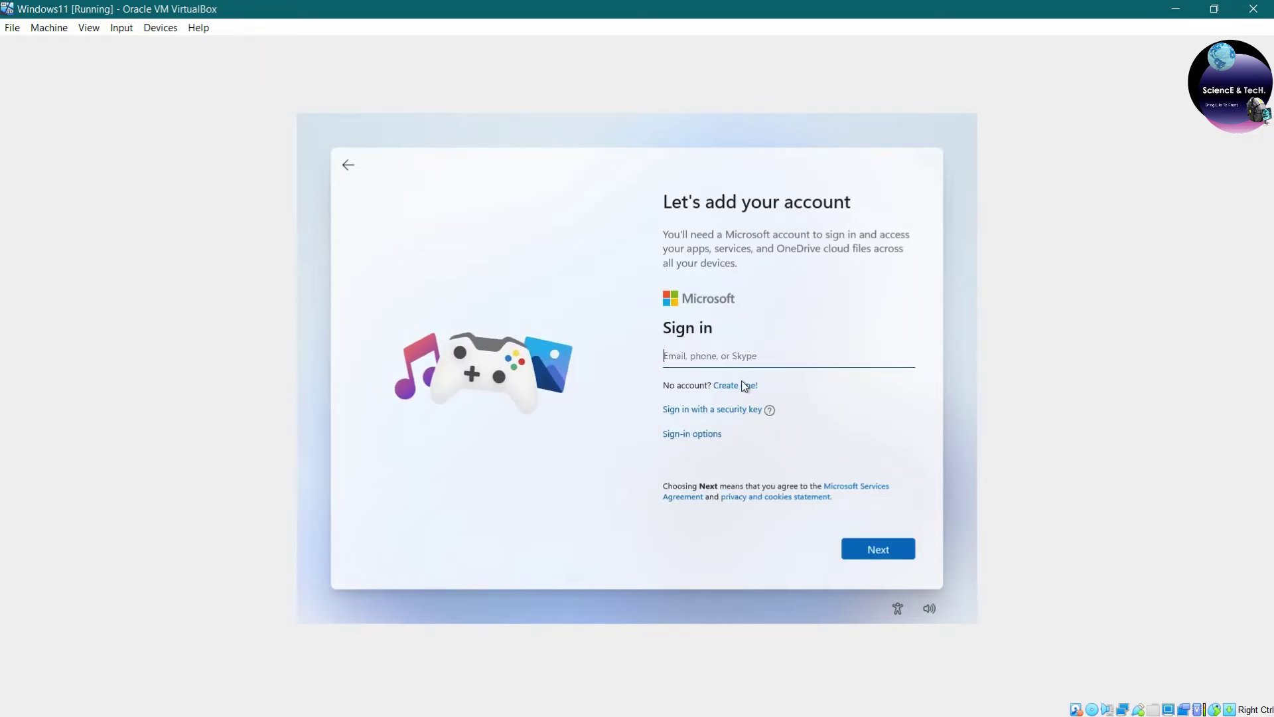
pyautogui.click(706, 438)
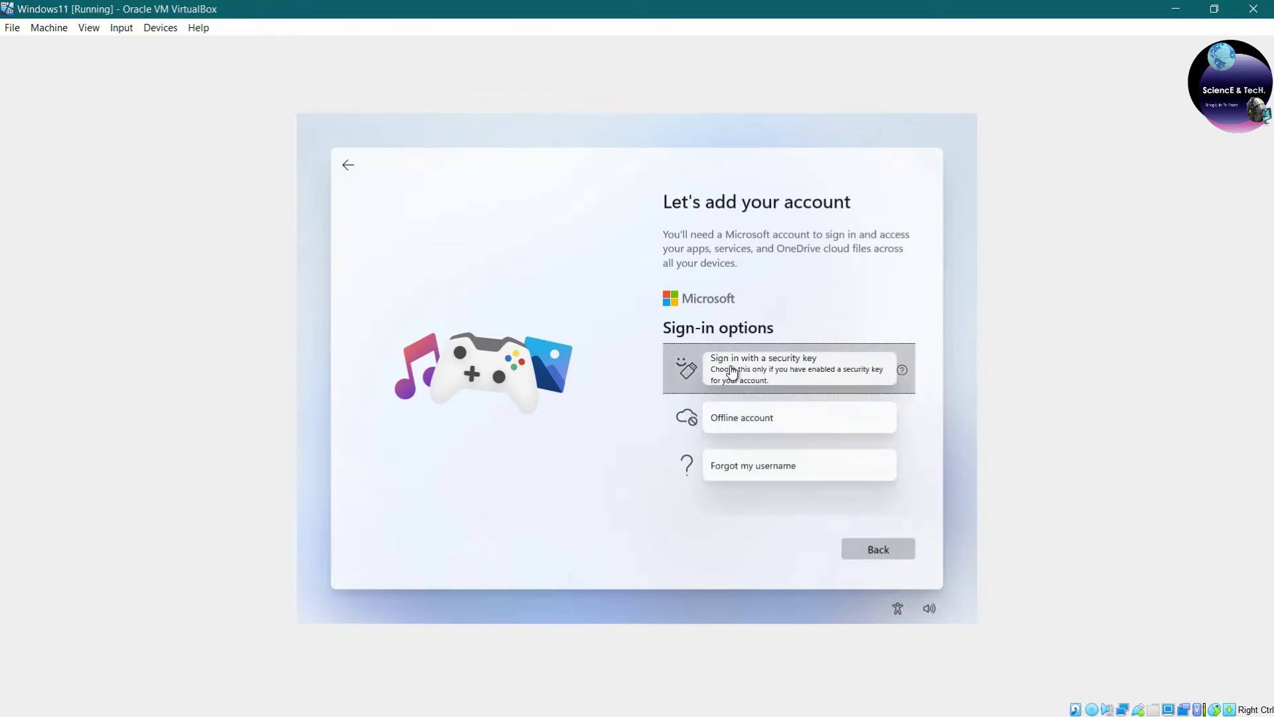
pyautogui.click(782, 409)
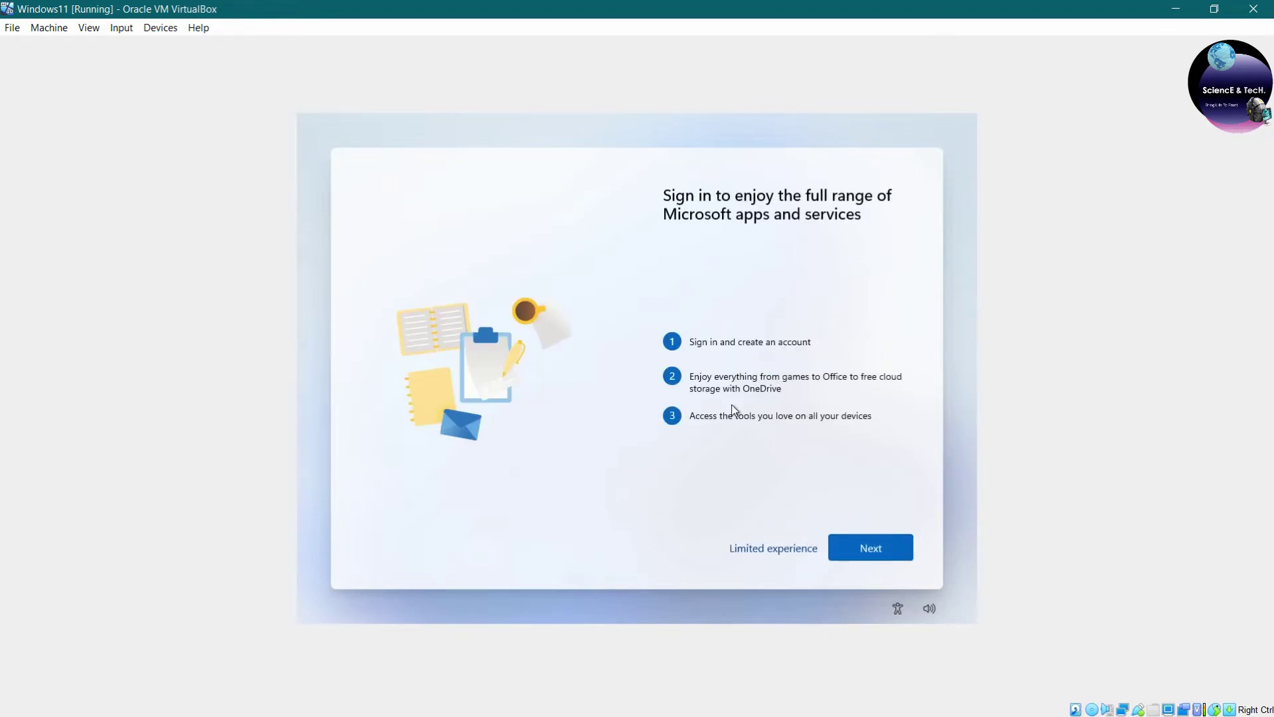
pyautogui.click(768, 548)
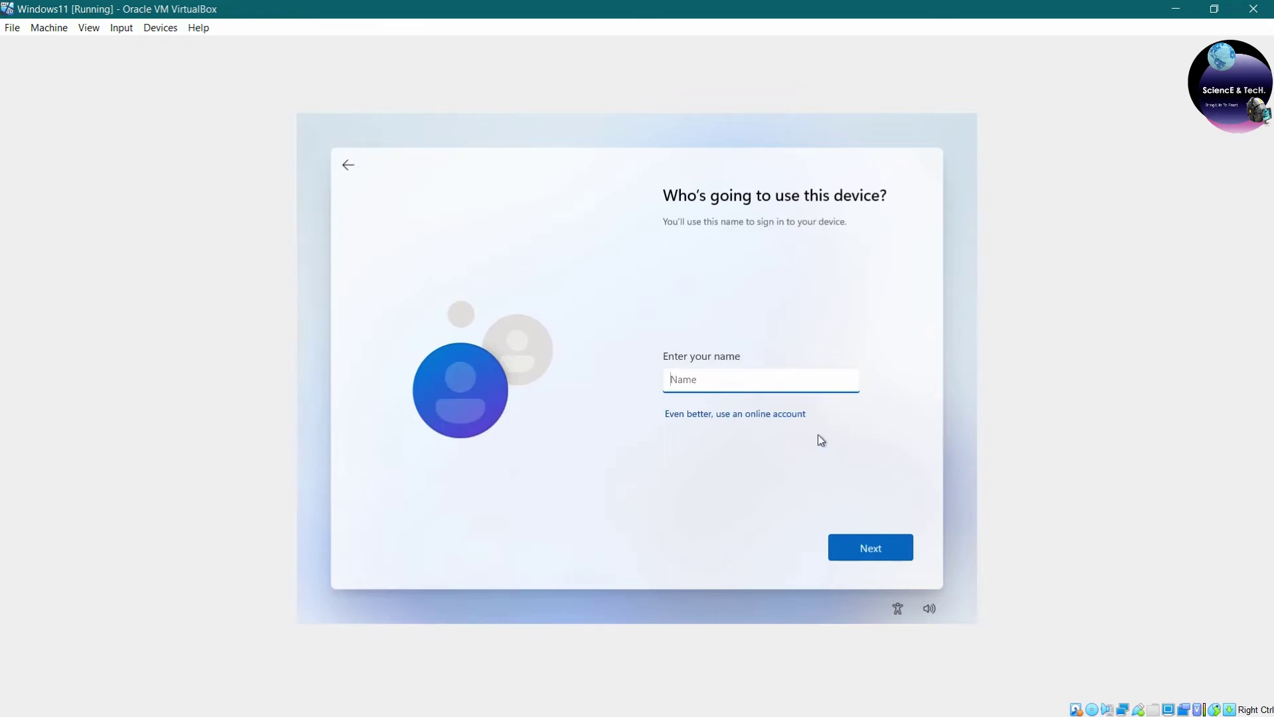
# - Name the local account Science Tech World and continue with the password left blank
pyautogui.write('Science Tech World')
pyautogui.click(887, 546)
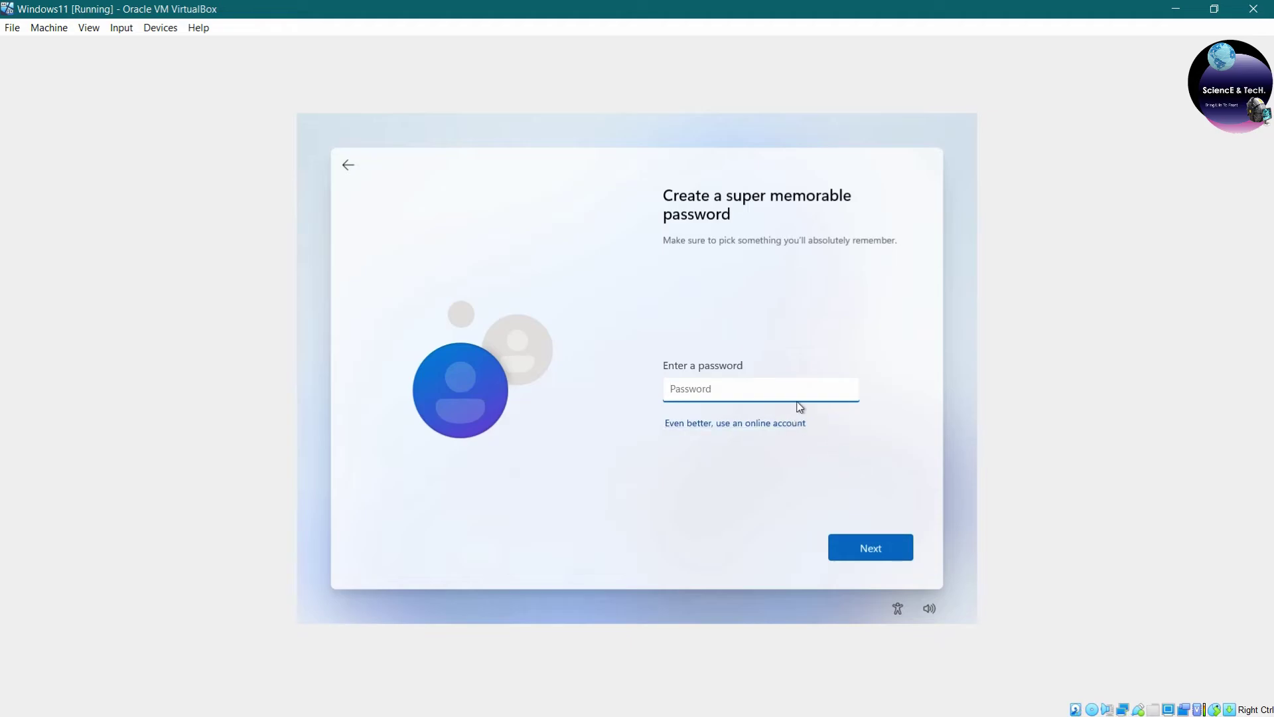
pyautogui.click(866, 541)
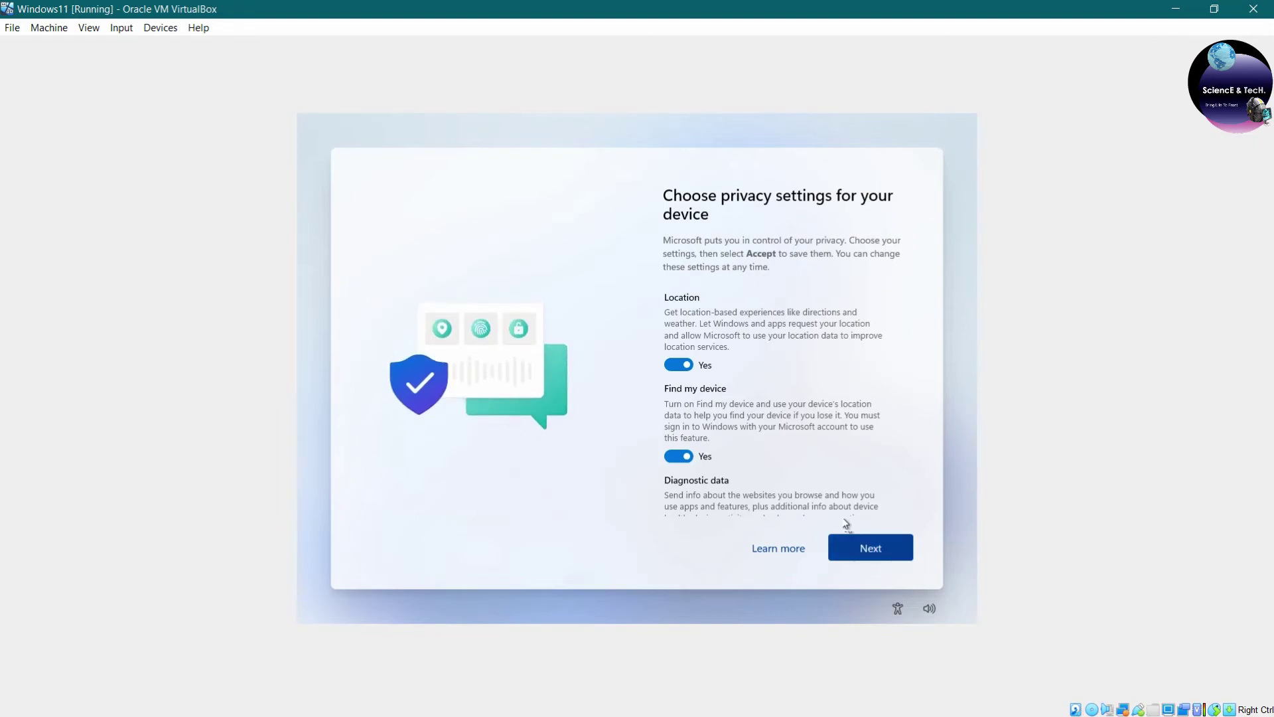
# - Turn off location, Find my device, inking and typing, tailored experiences and advertising ID, limit diagnostic data to required only, and accept the privacy settings
pyautogui.click(675, 365)
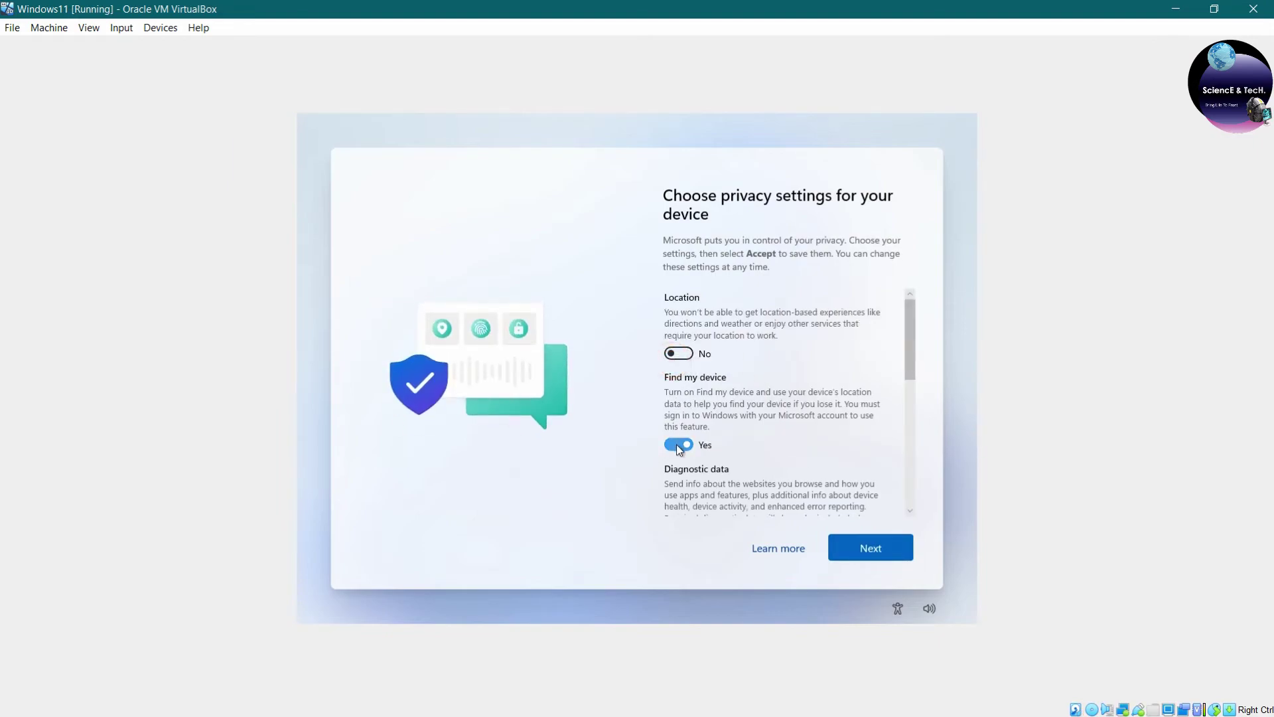
pyautogui.click(676, 444)
pyautogui.scroll(-1, 748, 439)
pyautogui.click(681, 460)
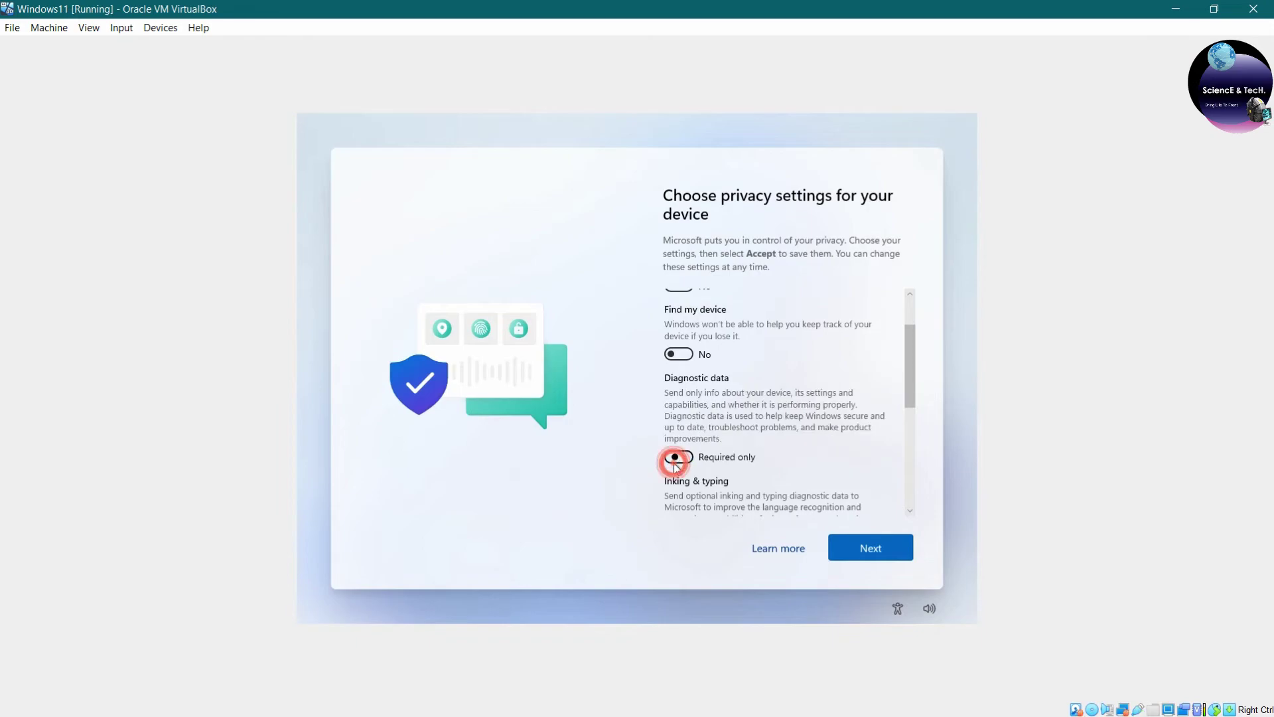
pyautogui.scroll(-2, 718, 460)
pyautogui.click(676, 469)
pyautogui.scroll(-1, 776, 444)
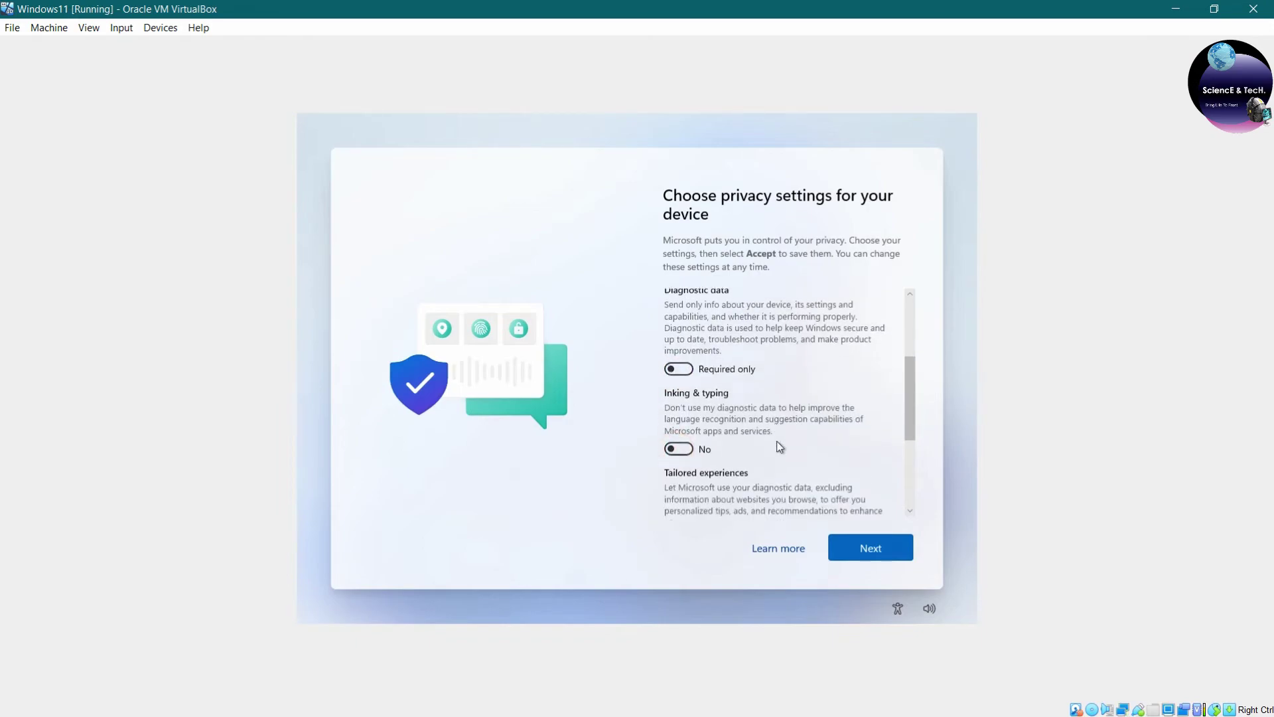
pyautogui.click(693, 492)
pyautogui.scroll(-2, 714, 465)
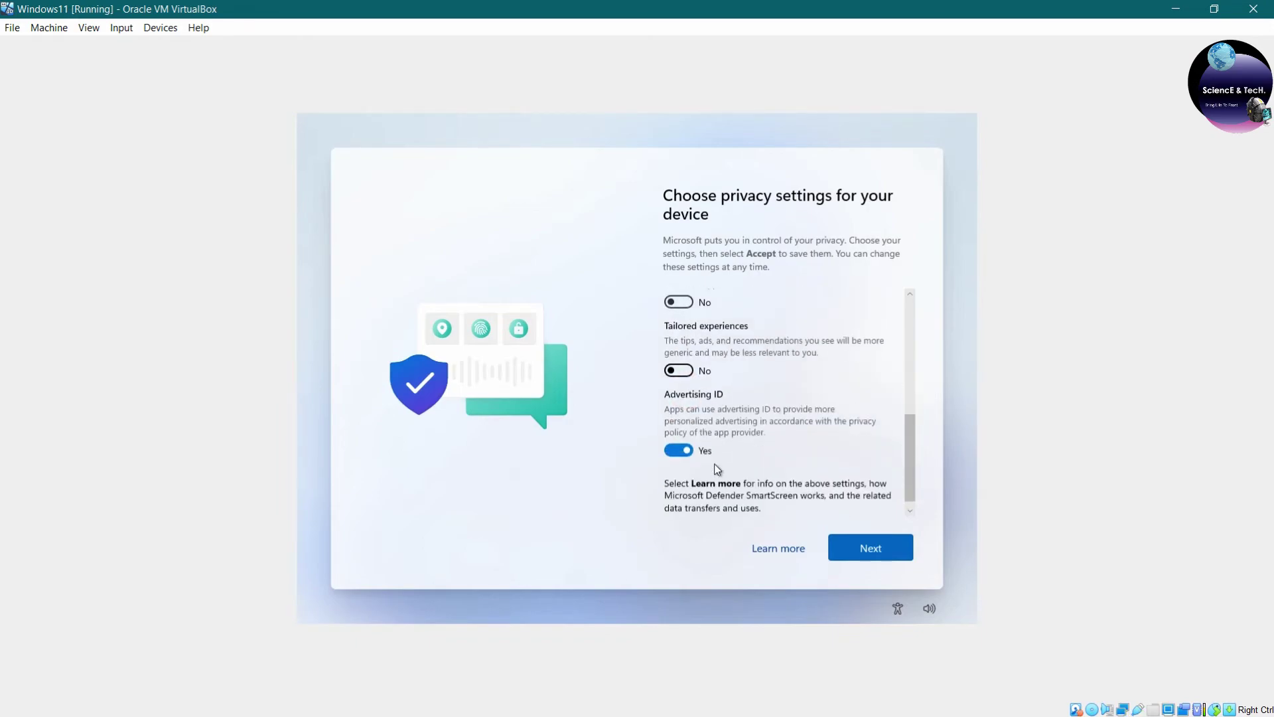
pyautogui.click(677, 451)
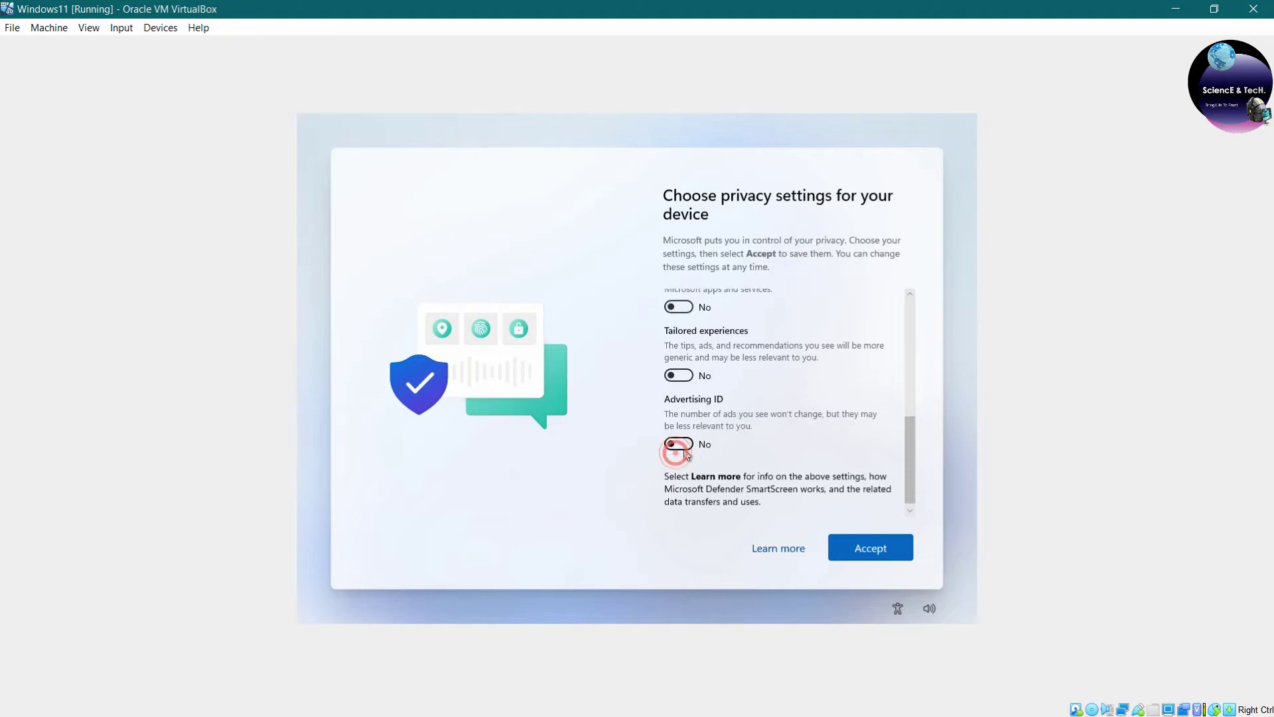
pyautogui.click(880, 552)
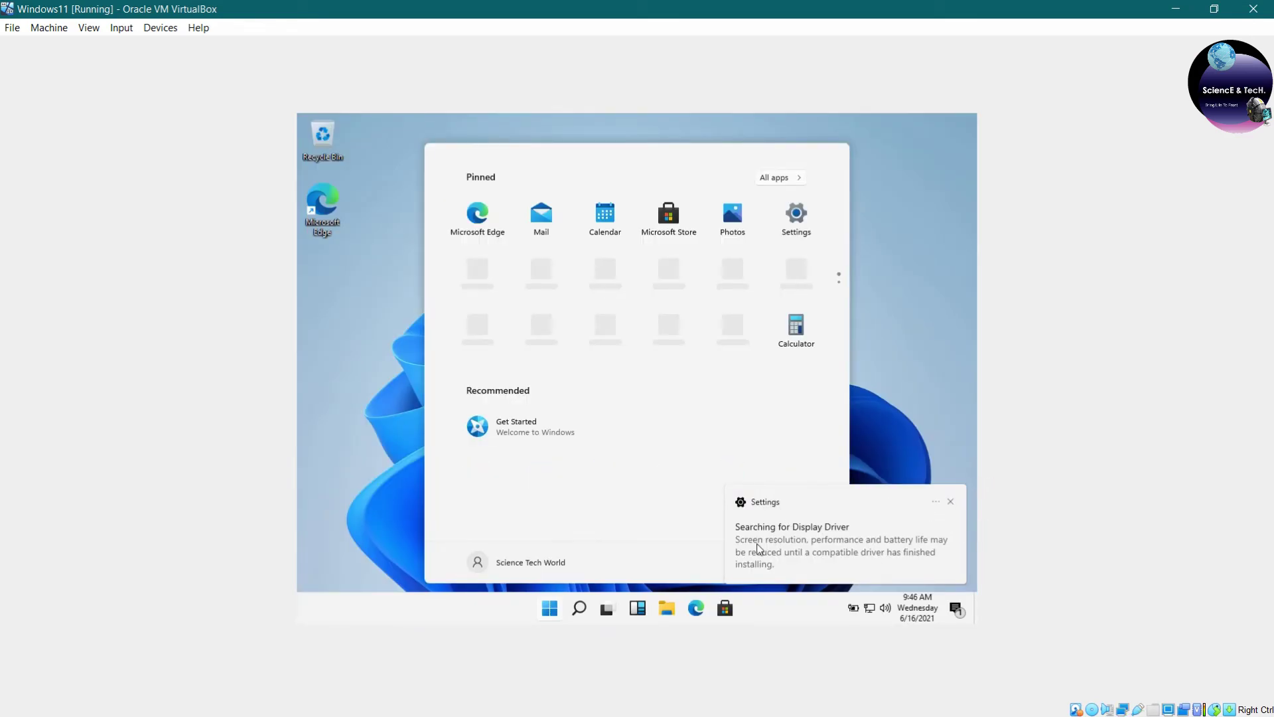
# - Clear the Start menu and pop-up notifications from the desktop and open the Display settings
pyautogui.click(950, 501)
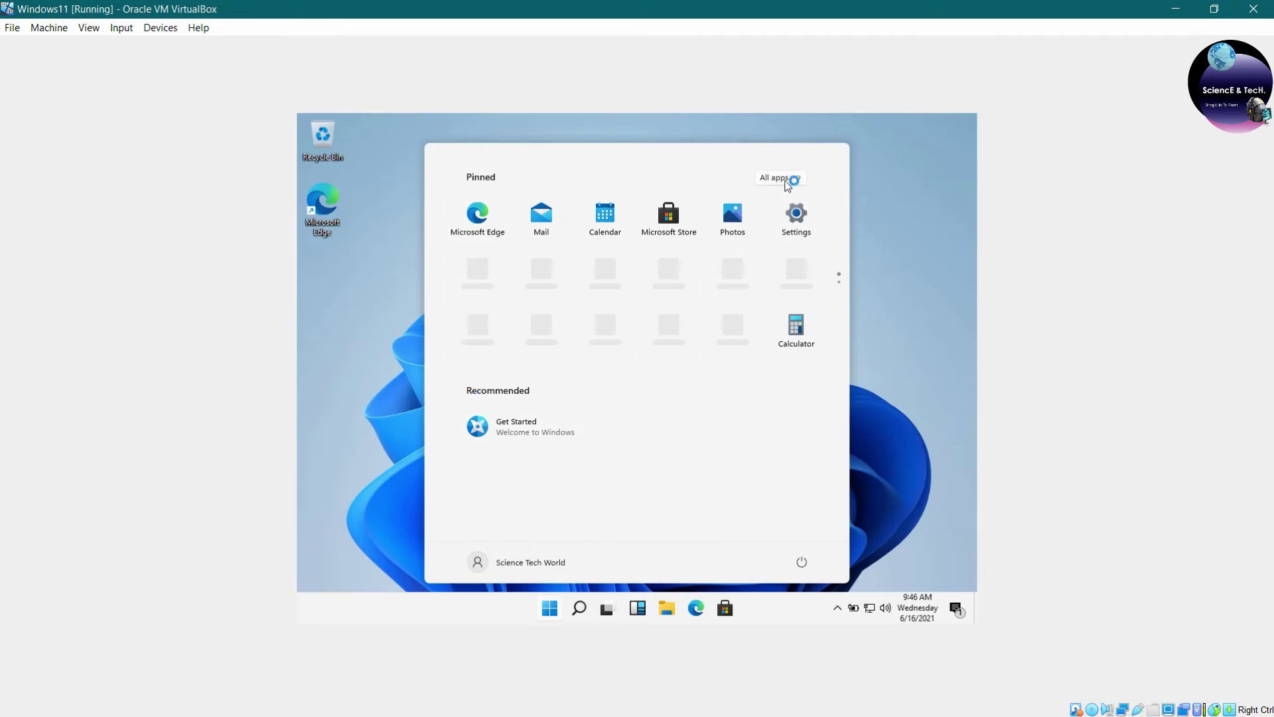
pyautogui.click(883, 370)
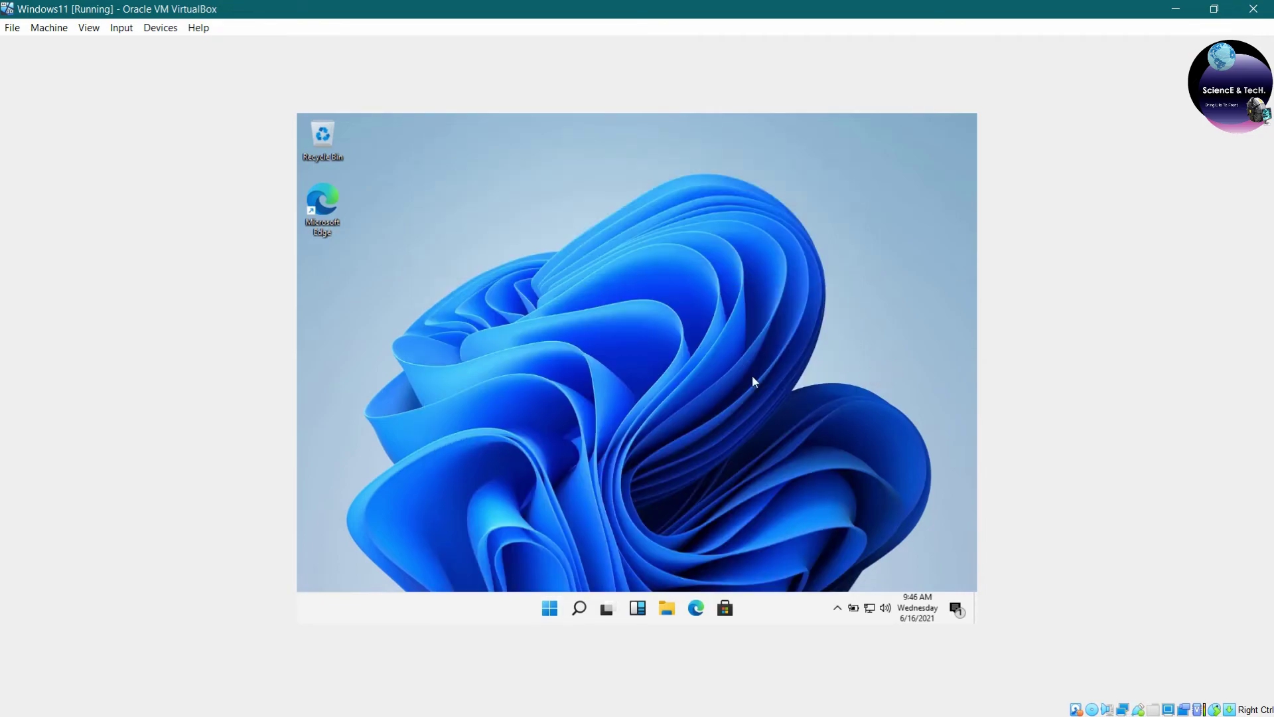
pyautogui.rightClick(496, 276)
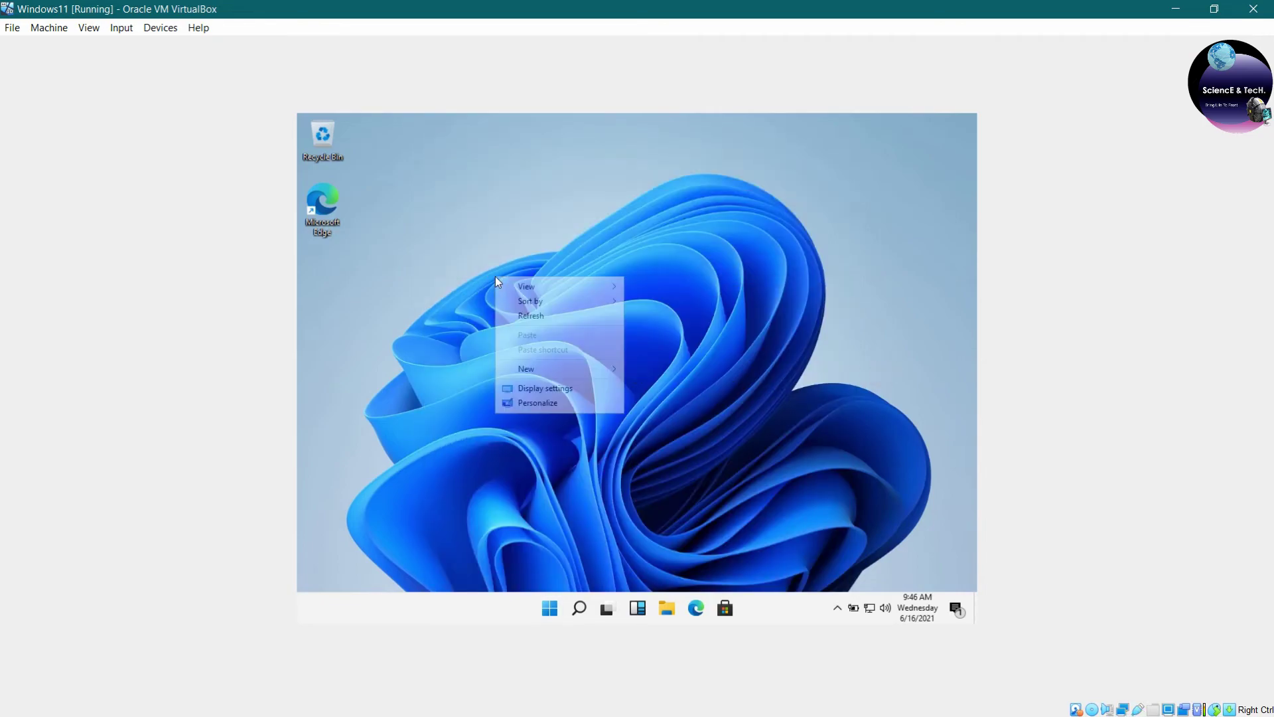
pyautogui.click(545, 388)
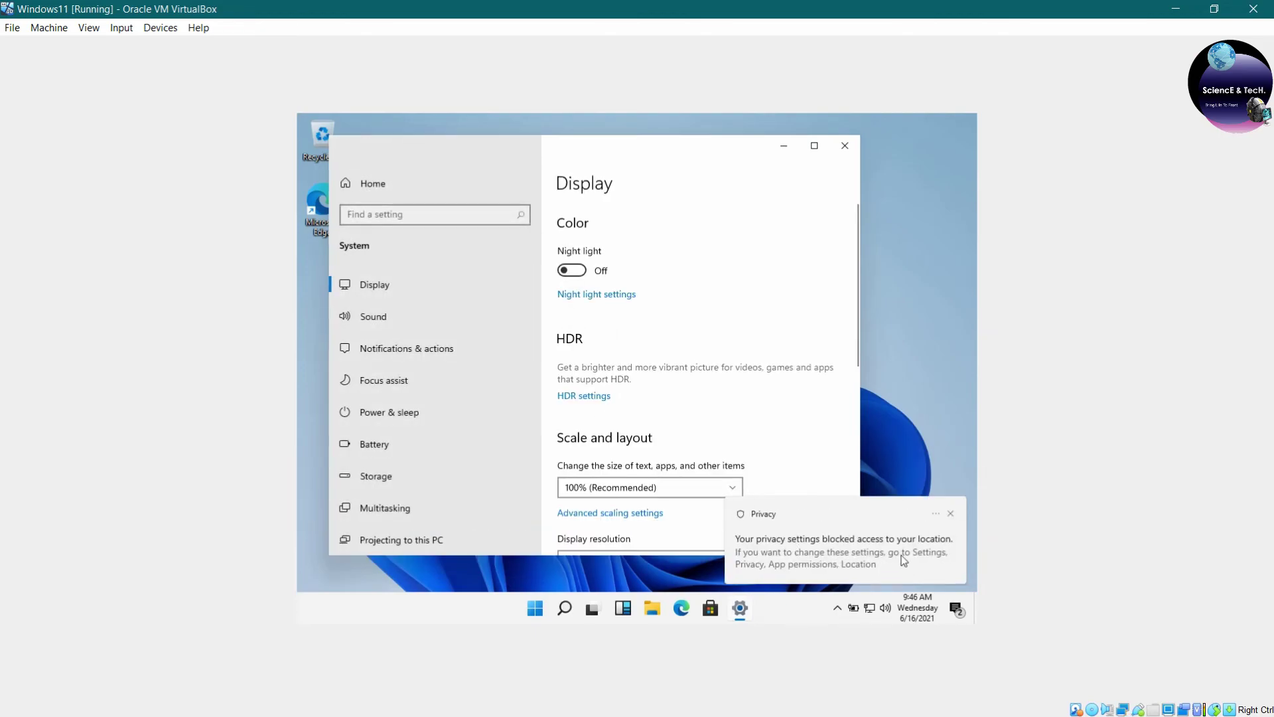
pyautogui.click(957, 512)
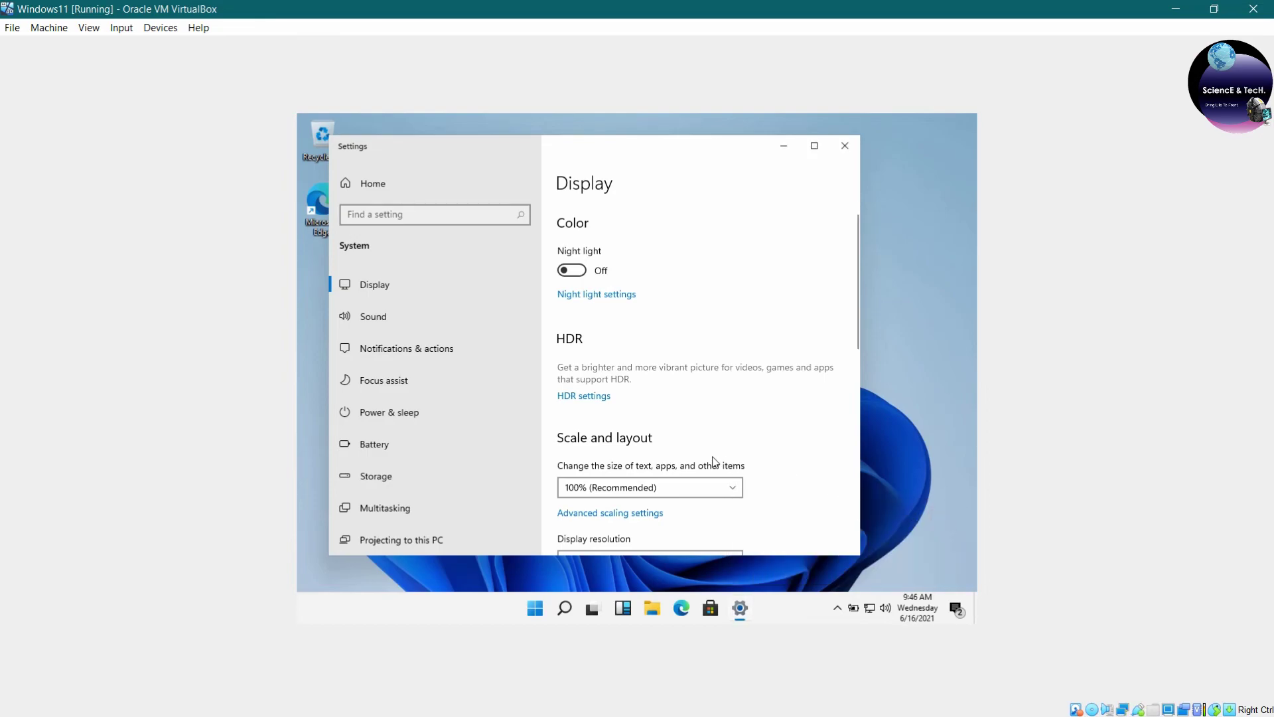
# - Examine the available display resolutions and the remaining options on the Display settings page
pyautogui.scroll(-3, 711, 461)
pyautogui.click(629, 308)
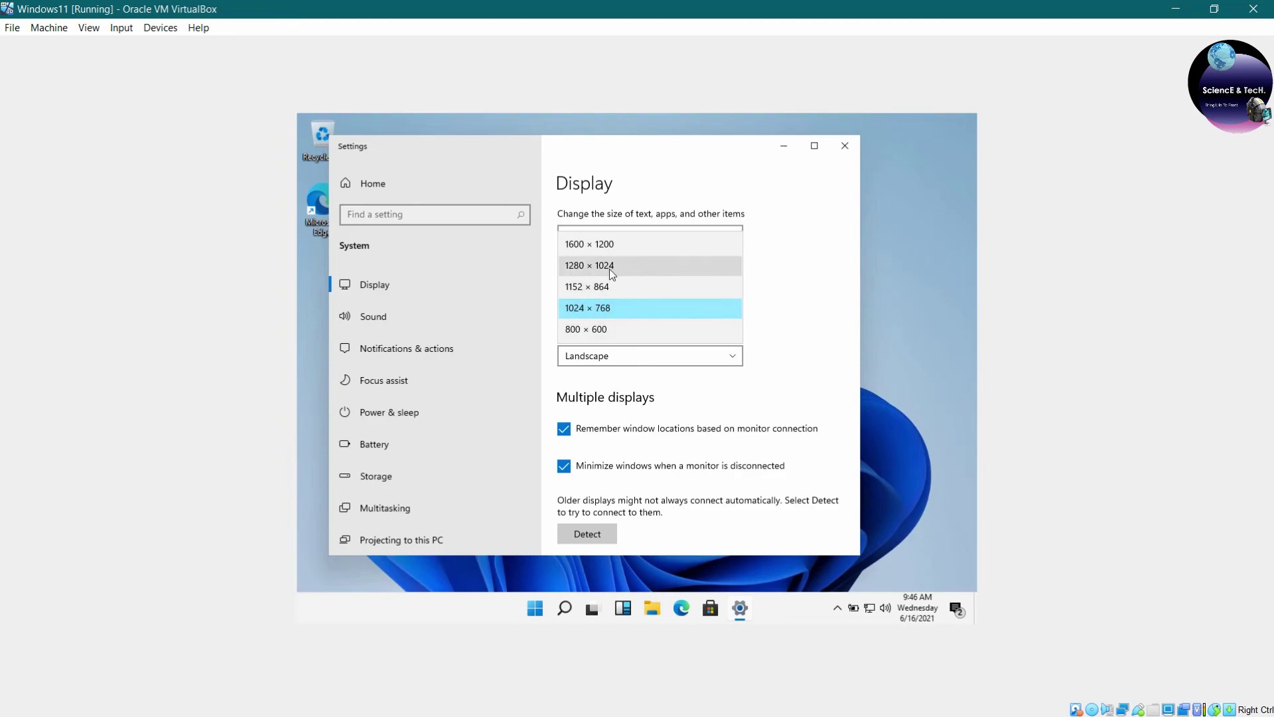
pyautogui.click(815, 253)
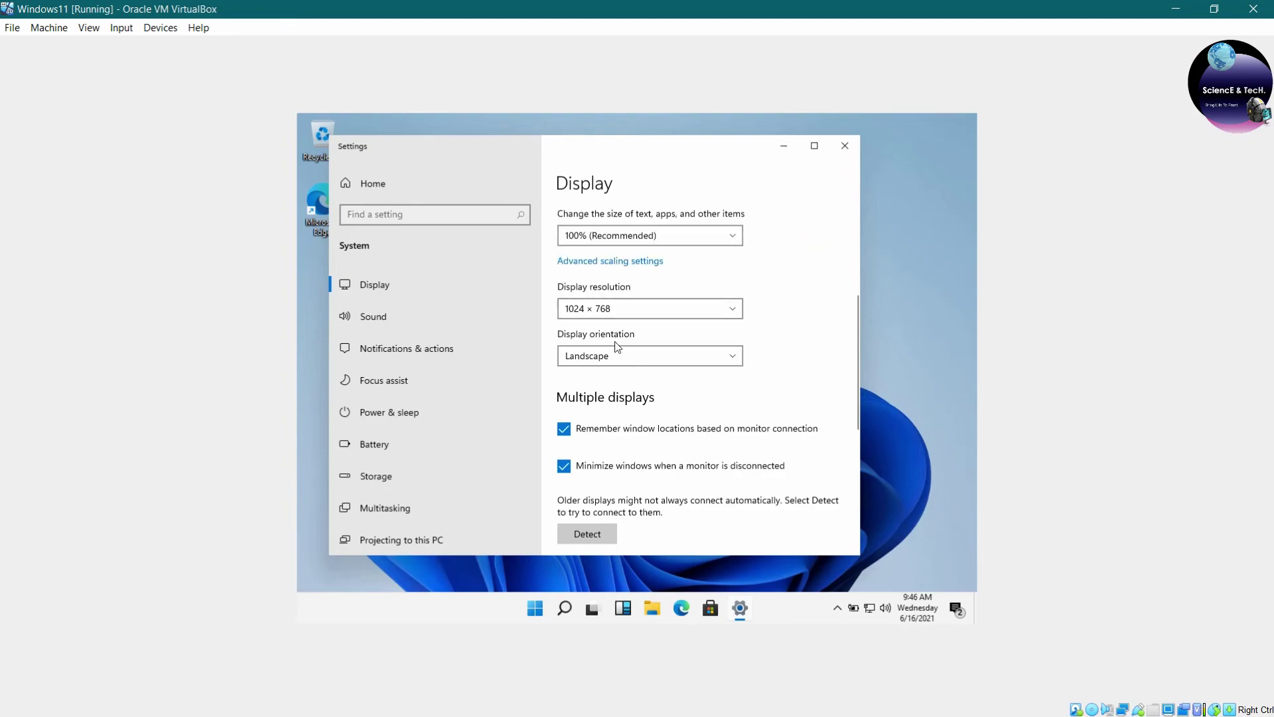
pyautogui.scroll(-10, 617, 346)
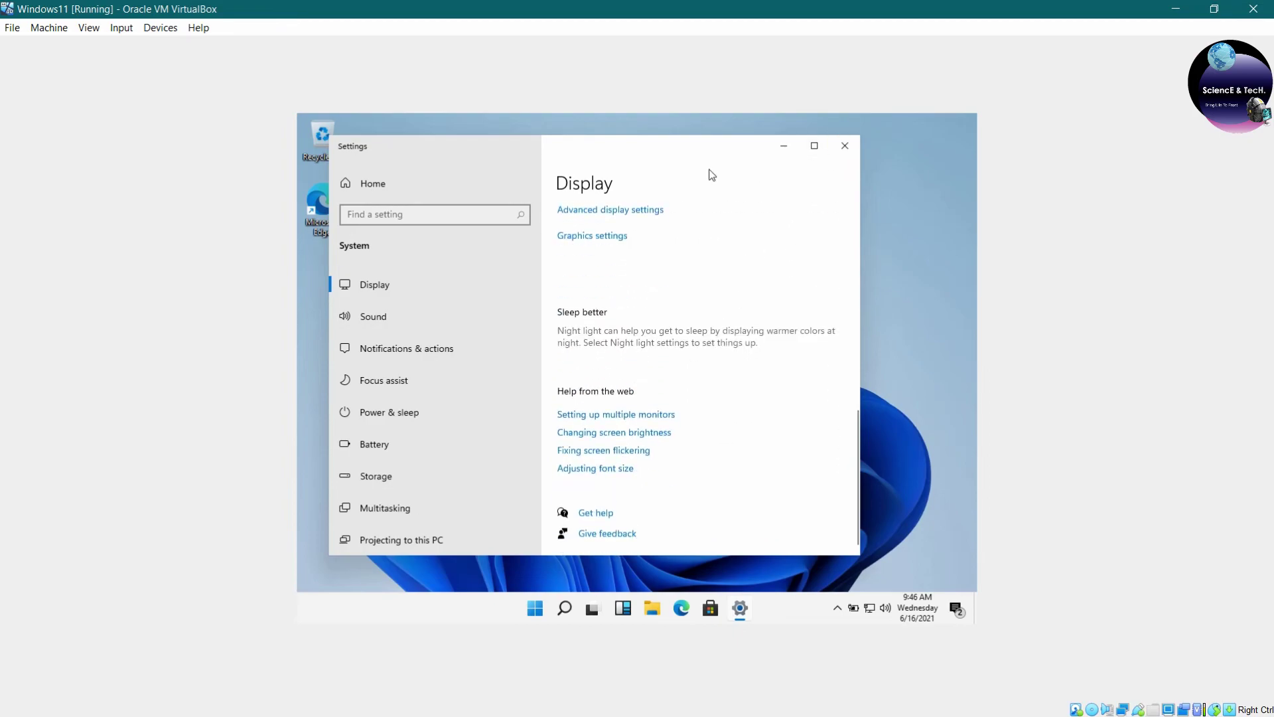
# - Return to the Settings home page, look through its categories and close Settings
pyautogui.click(430, 170)
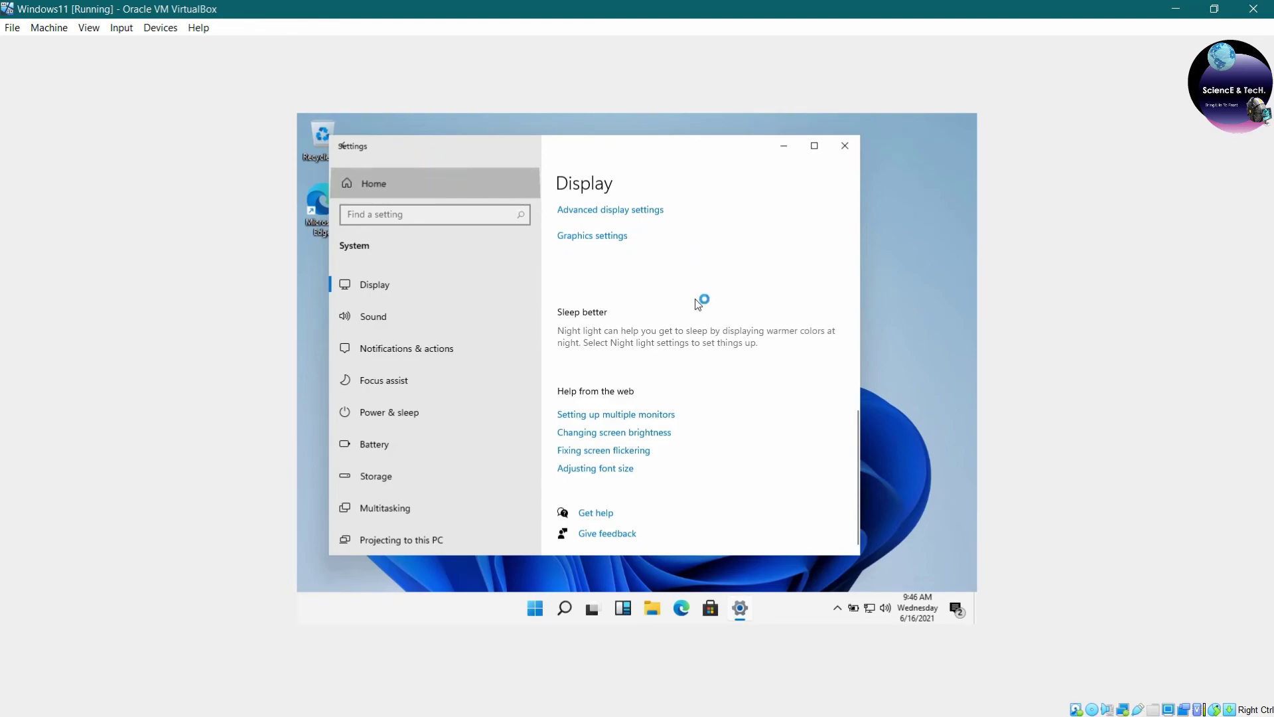
pyautogui.scroll(-5, 700, 421)
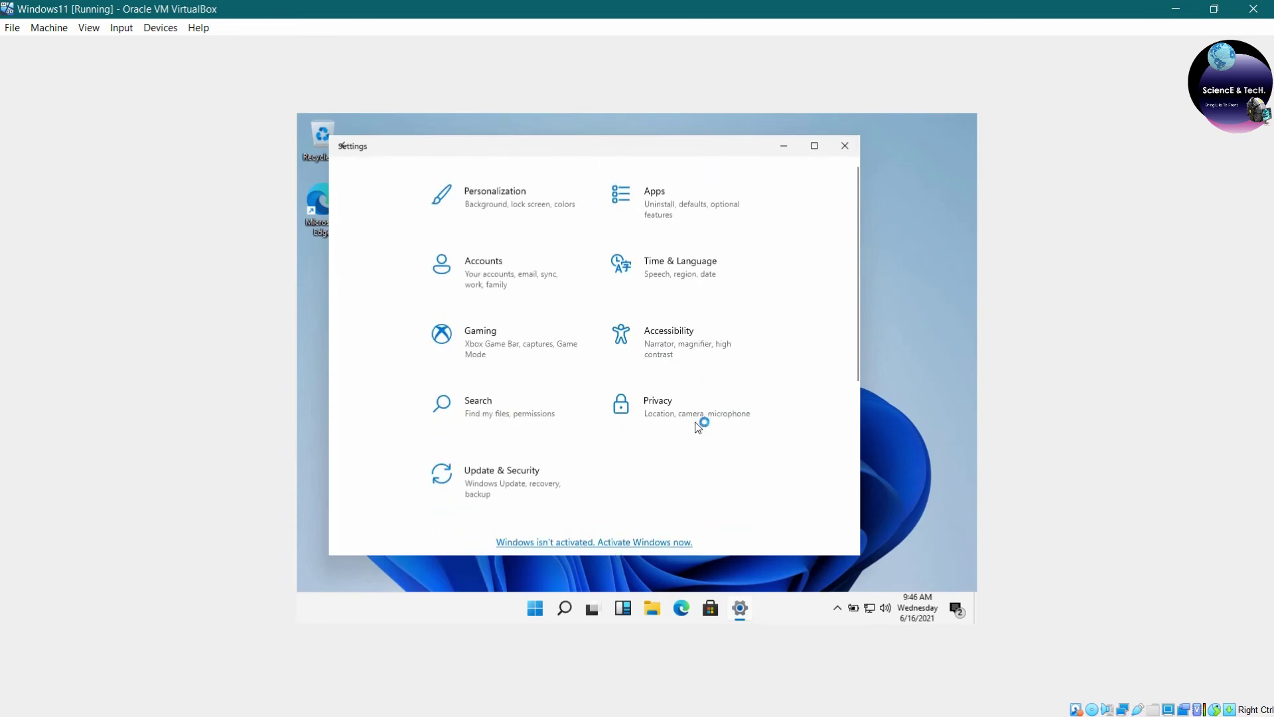
pyautogui.click(822, 143)
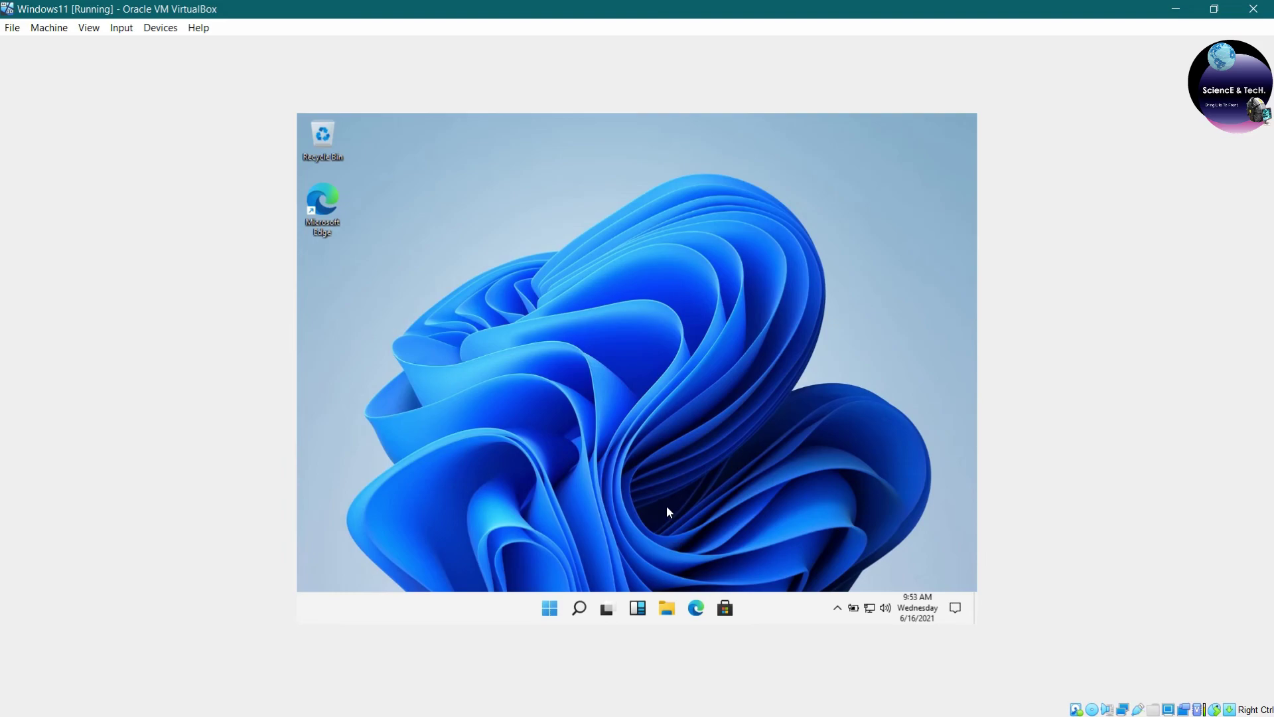
# - Open File Explorer in a maximized window and view the Downloads folder under This PC
pyautogui.press('super+e')
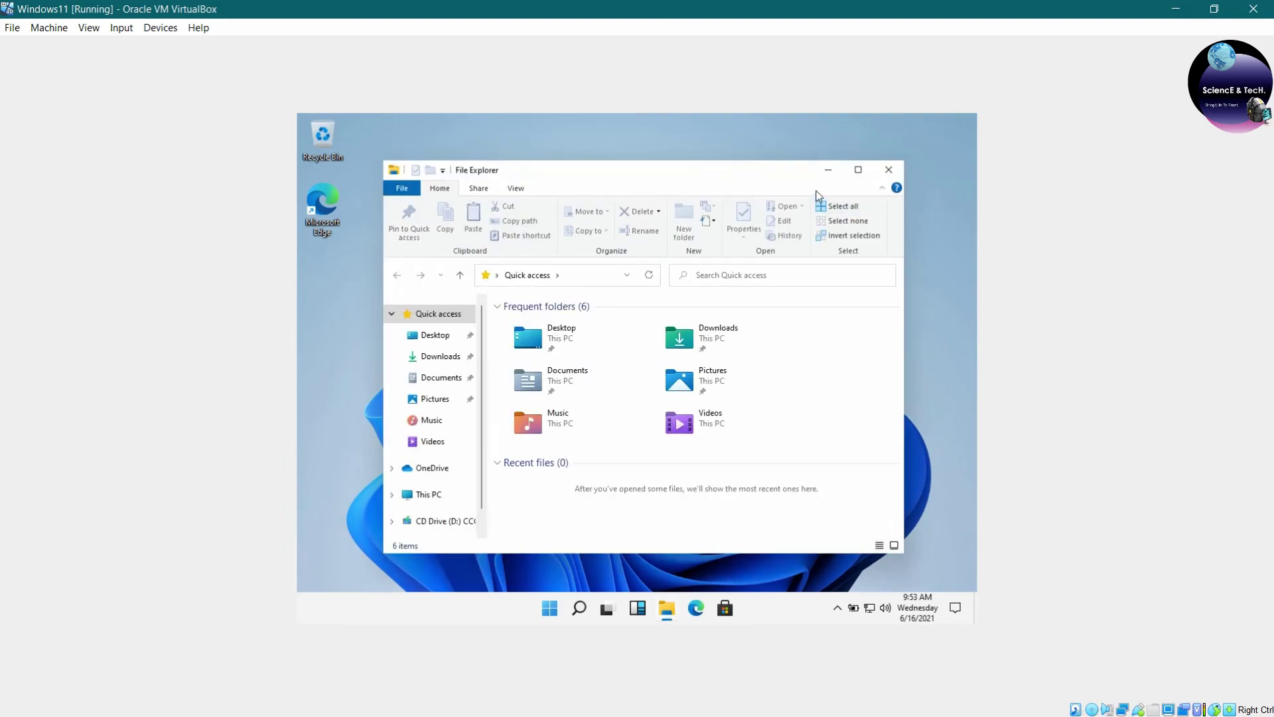
pyautogui.click(855, 172)
pyautogui.click(342, 443)
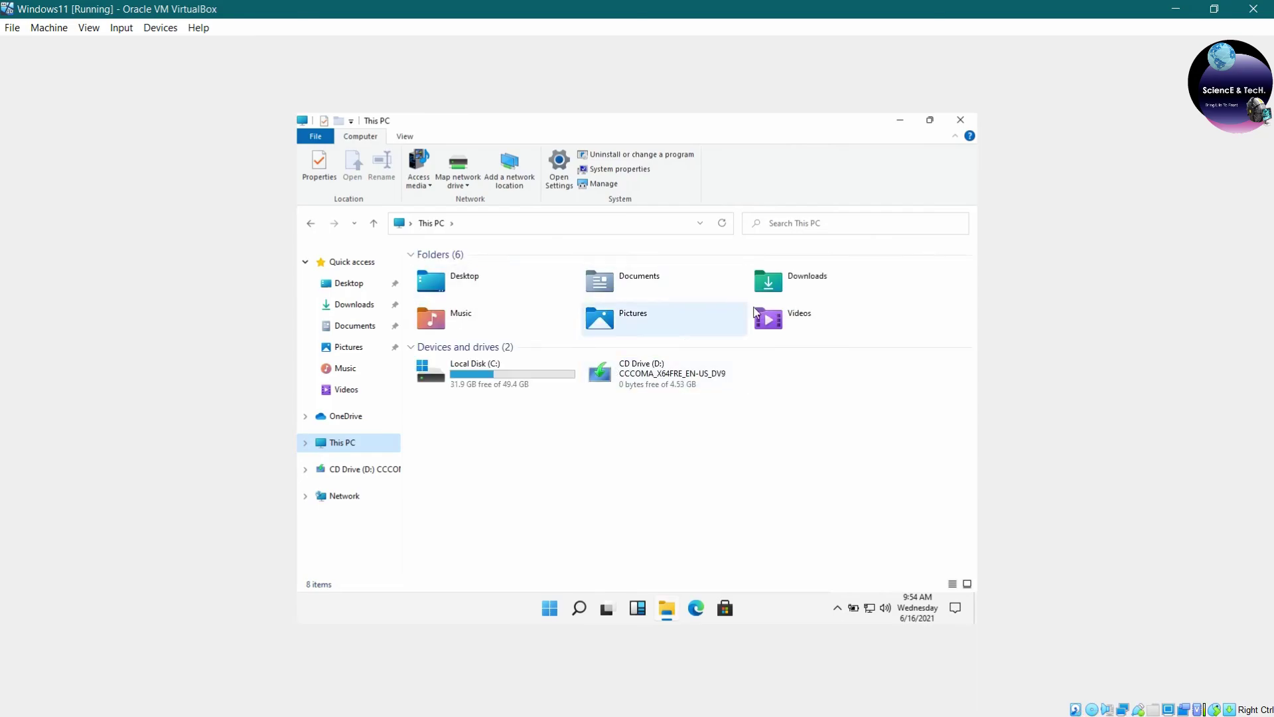
pyautogui.click(803, 284)
pyautogui.doubleClick(803, 284)
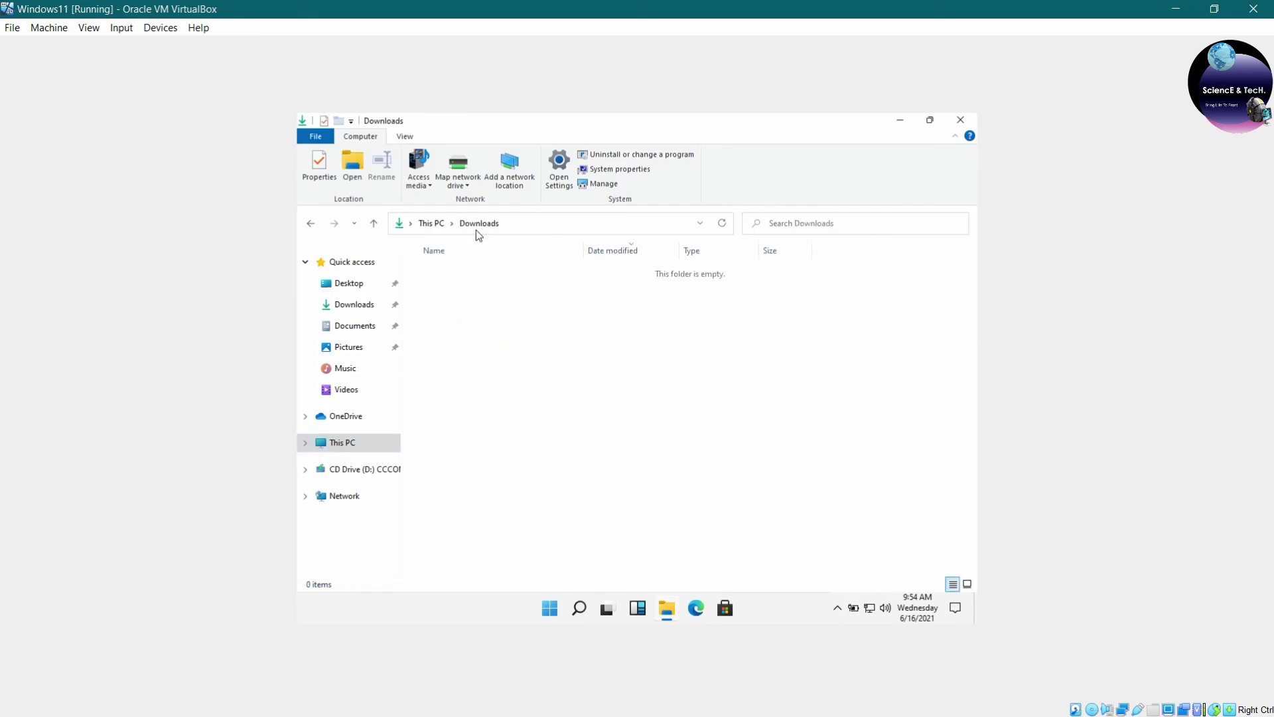
# - Go back to This PC, look at File Explorer's view options and close File Explorer
pyautogui.click(309, 223)
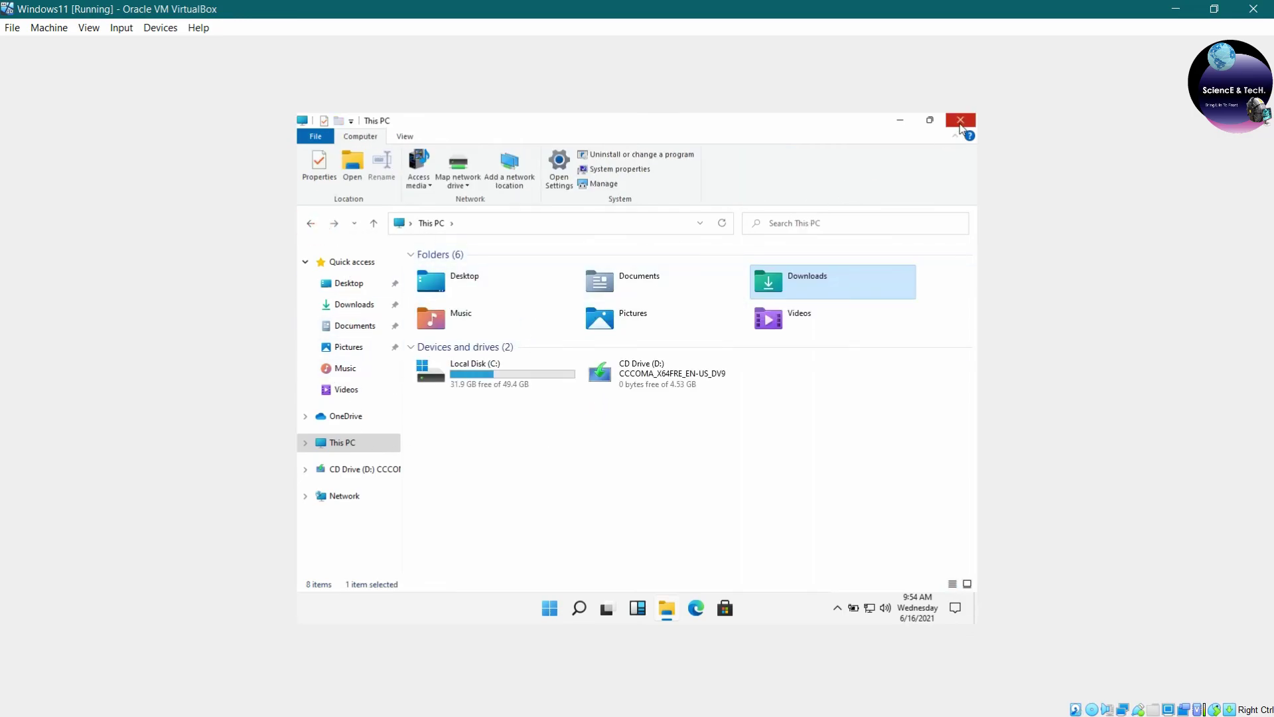
pyautogui.click(412, 137)
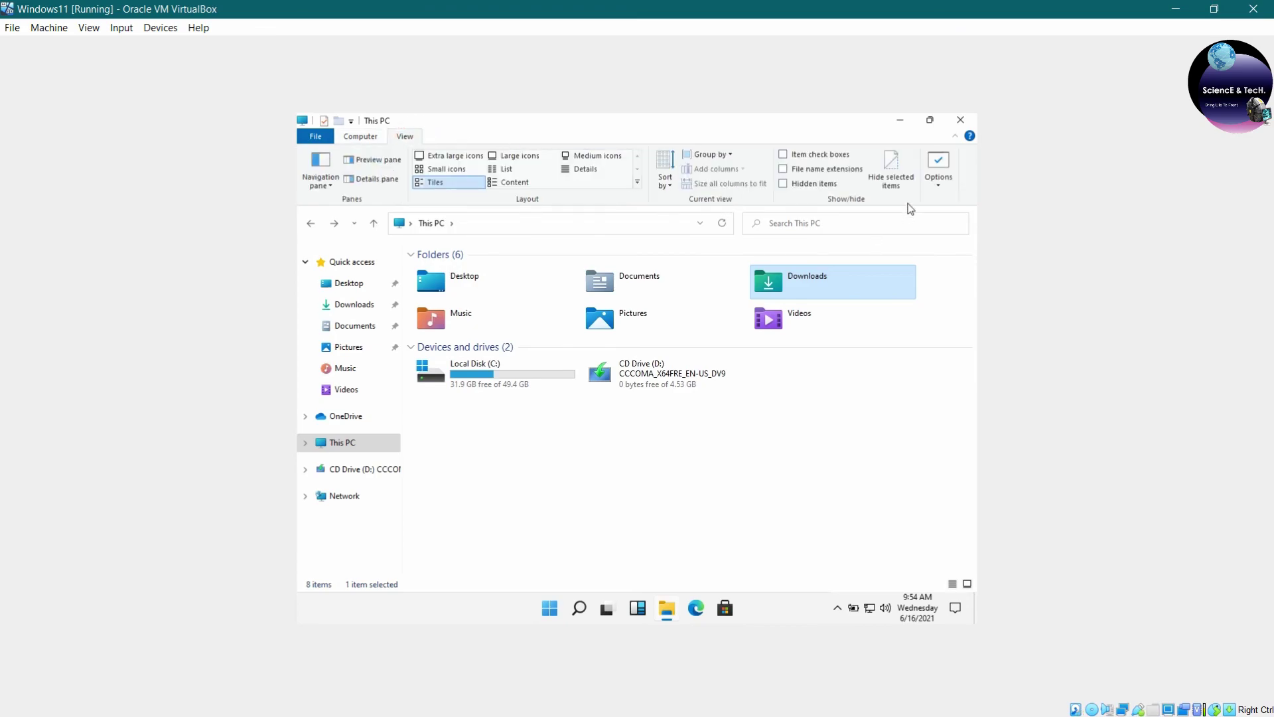
pyautogui.click(962, 122)
# - Refresh the desktop and shut down Windows in the virtual machine
pyautogui.rightClick(539, 257)
pyautogui.click(574, 297)
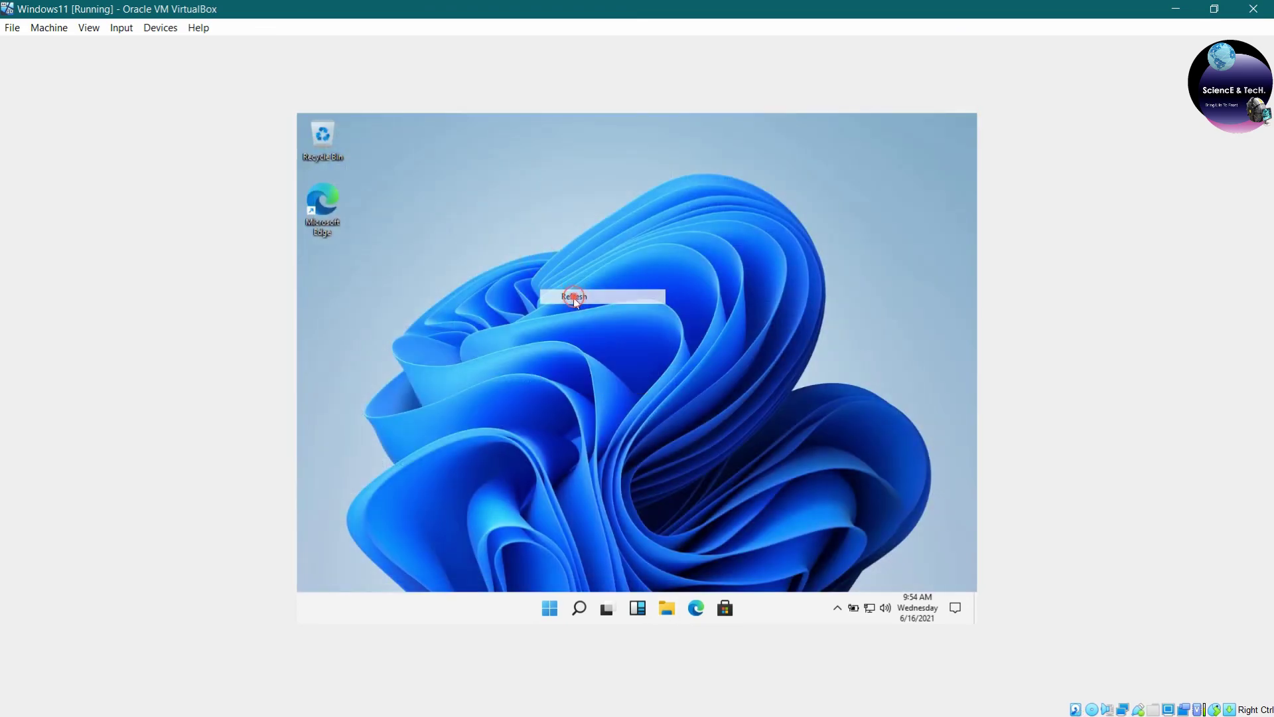
pyautogui.click(549, 606)
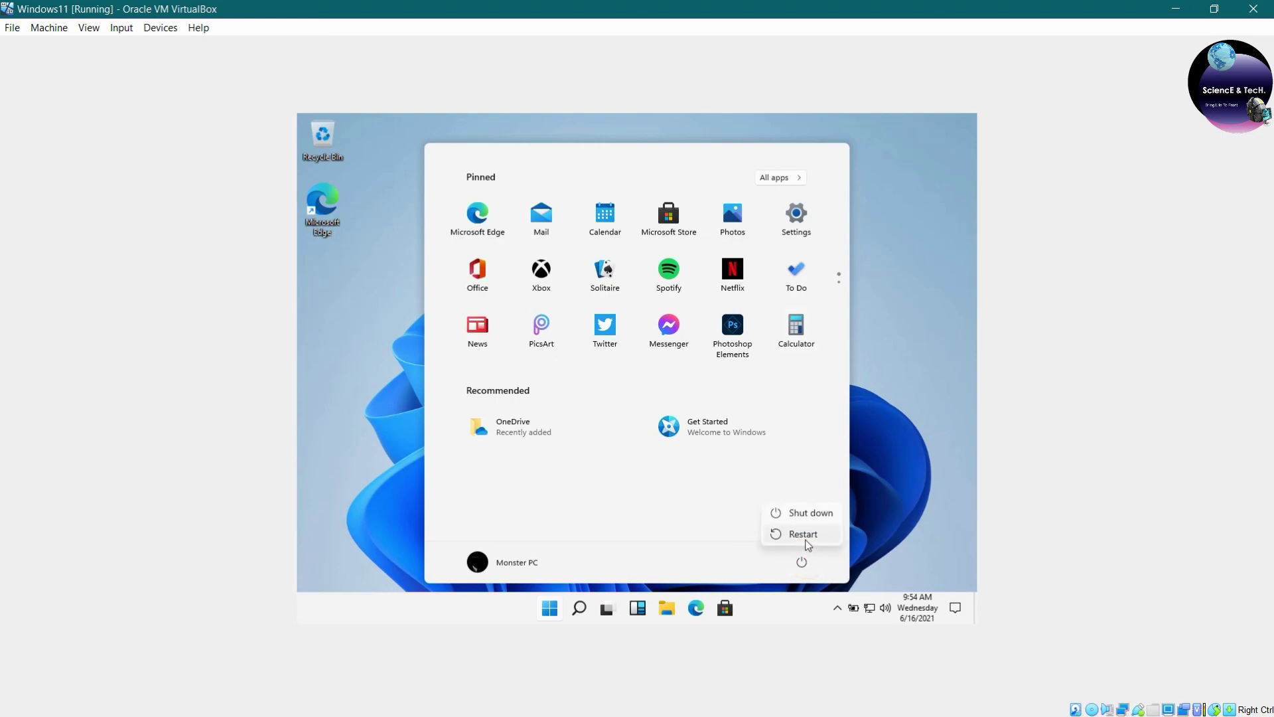
pyautogui.click(803, 516)
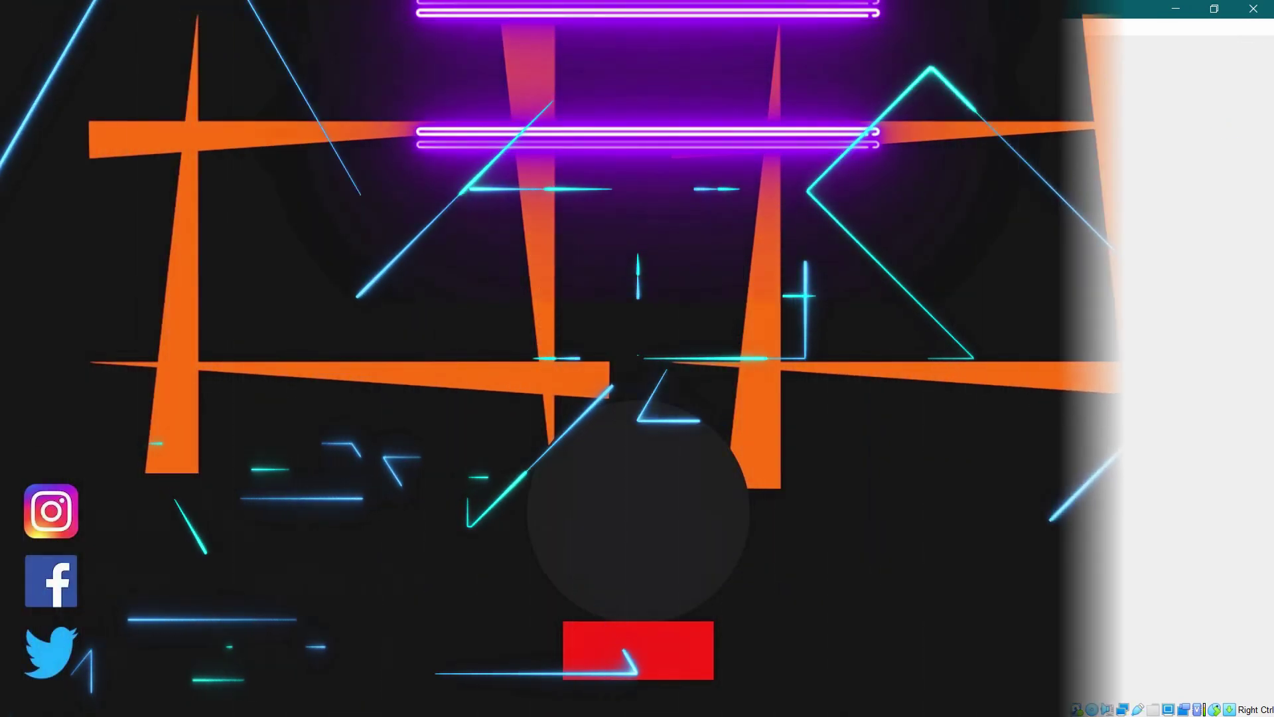